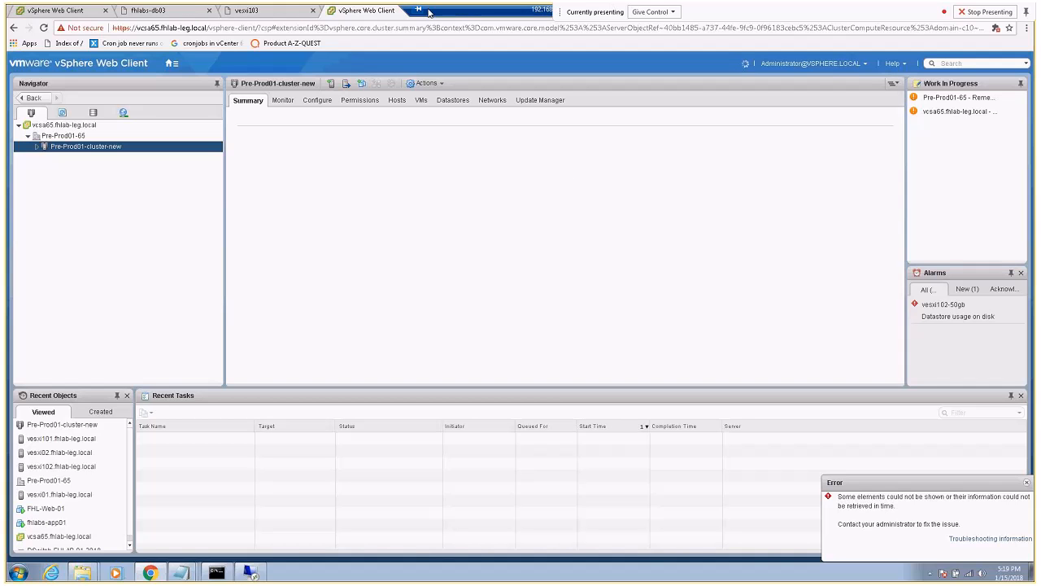
Bring up fhlabs-db03's summary in the old vCenter, showing it runs on vesxi103
left_click(86, 12)
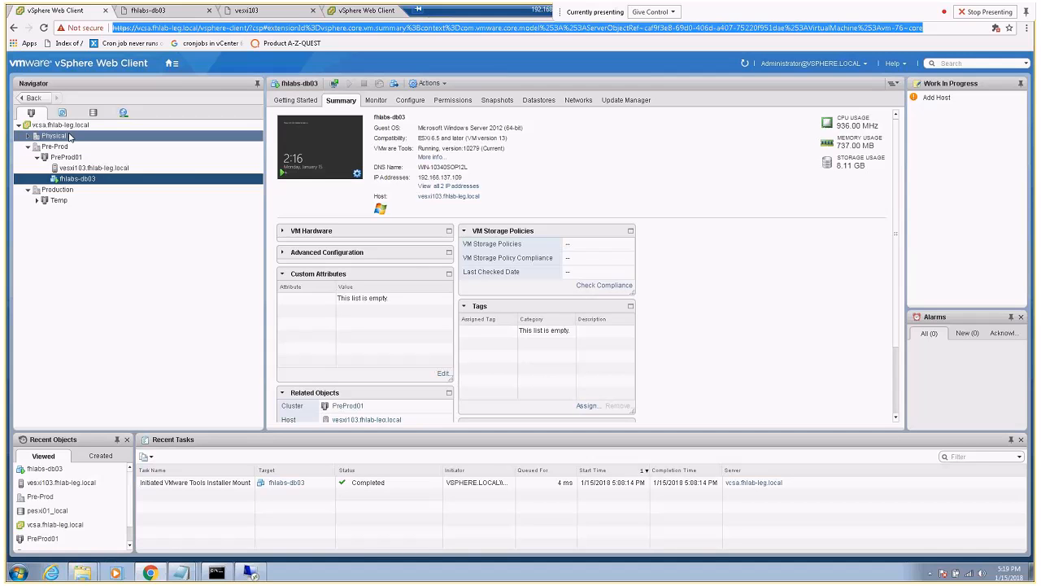
List vcsa.fhlab-leg.local's distributed switches (only DVS-Pre-Prod), then return to the vcsa65 cluster view
left_click(67, 126)
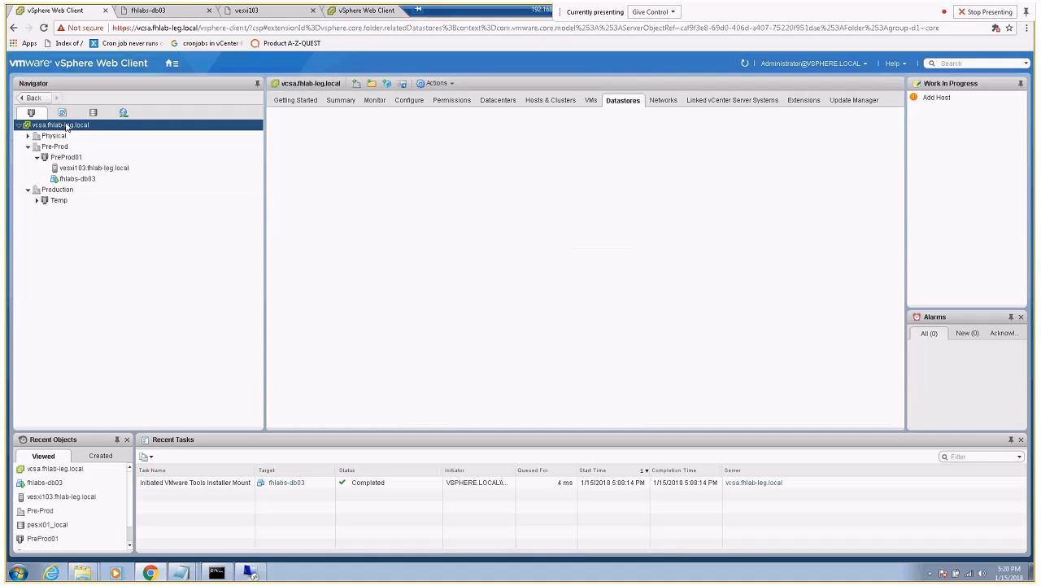
left_click(651, 102)
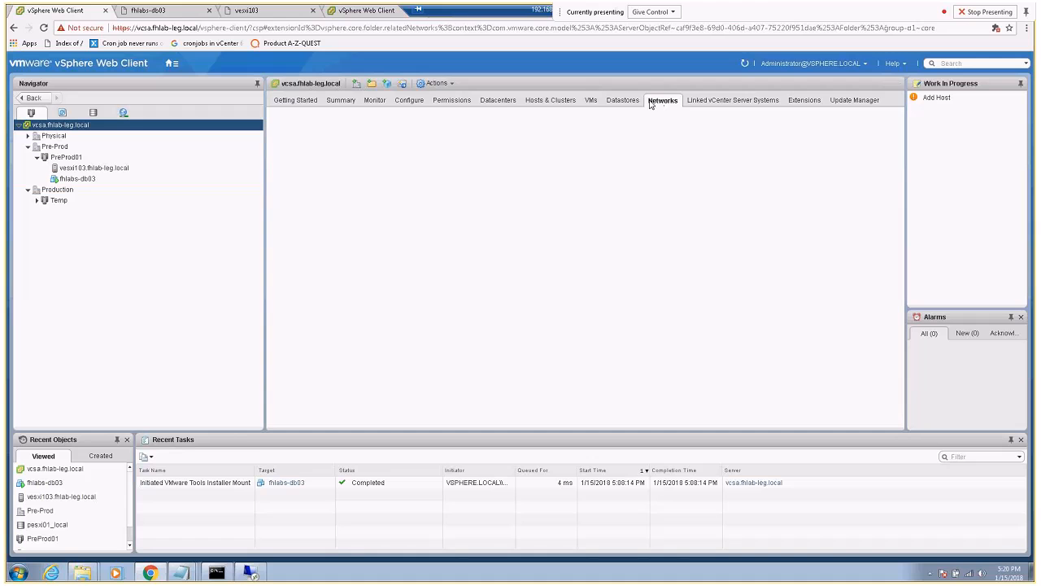
left_click(346, 123)
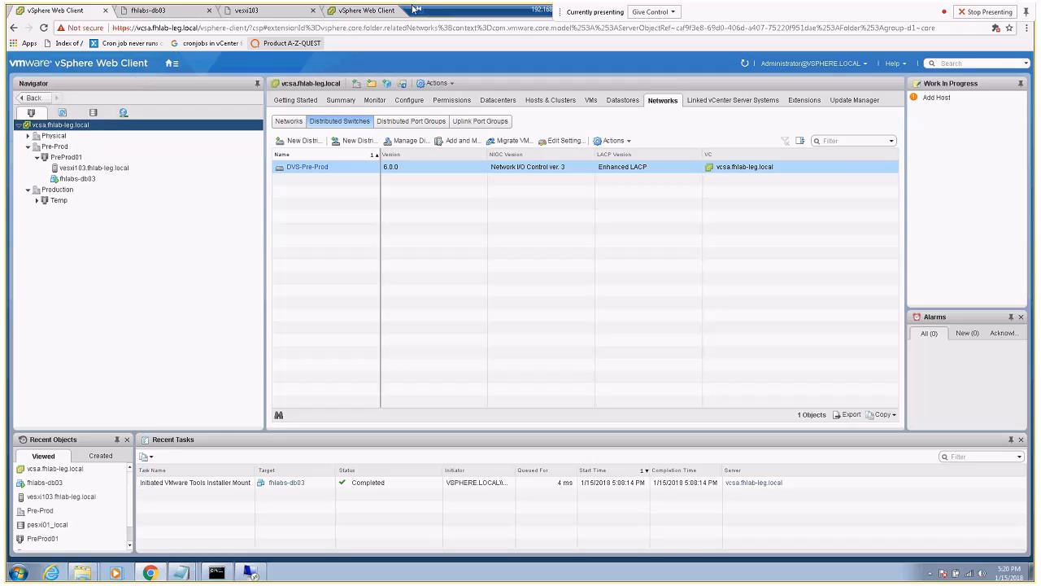
left_click(372, 11)
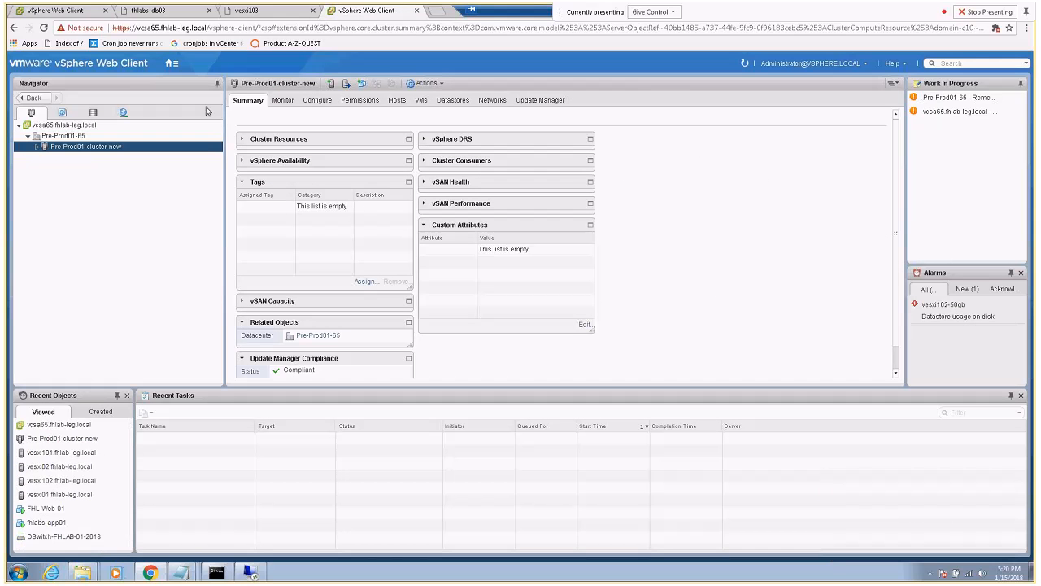
Review Pre-Prod01-65's switches and Pre-Prod01-cluster-new's hosts, then return to the old vCenter's DVS-Pre-Prod
left_click(83, 136)
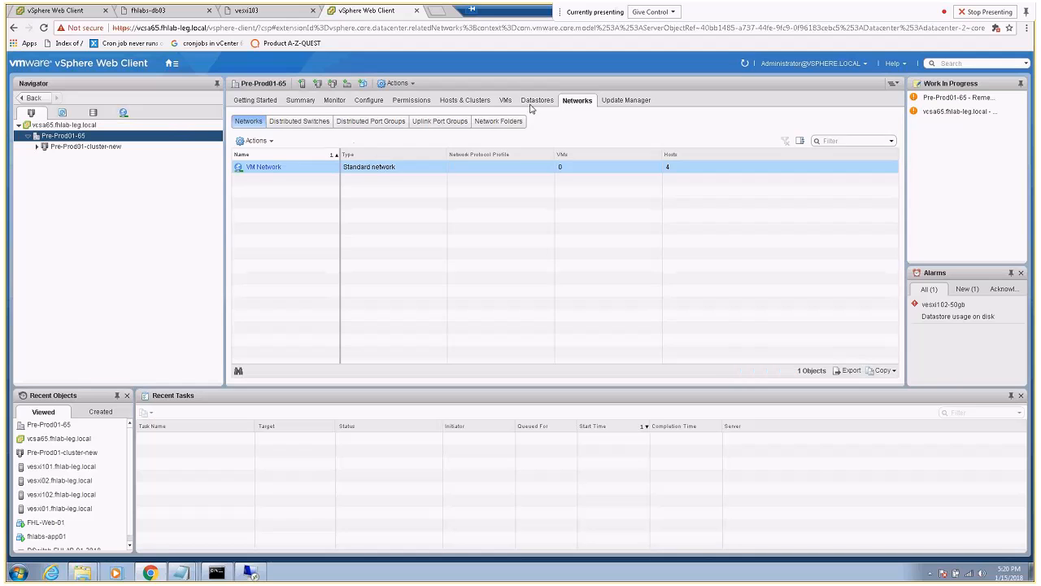
left_click(299, 121)
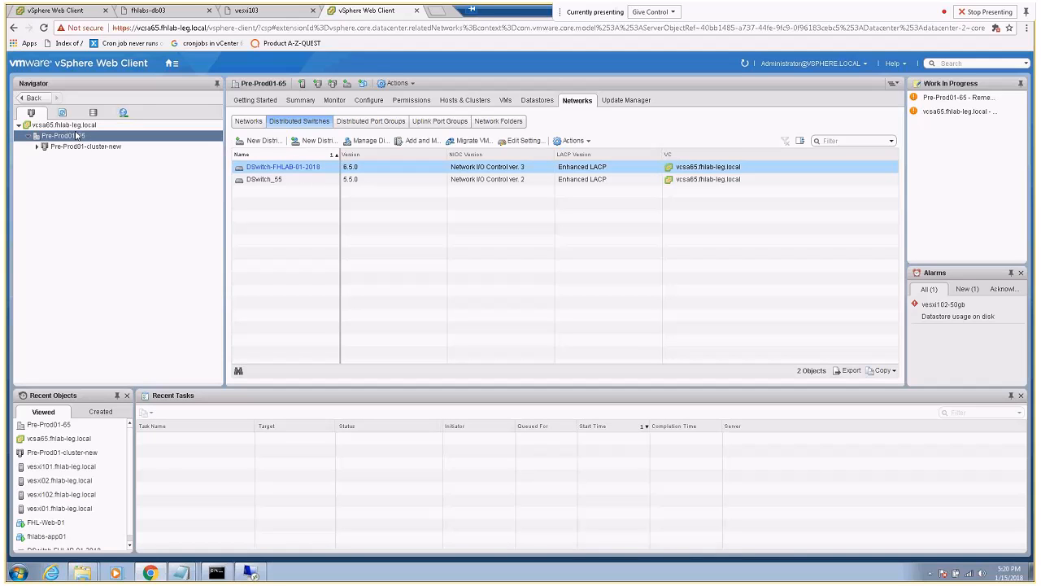
left_click(37, 147)
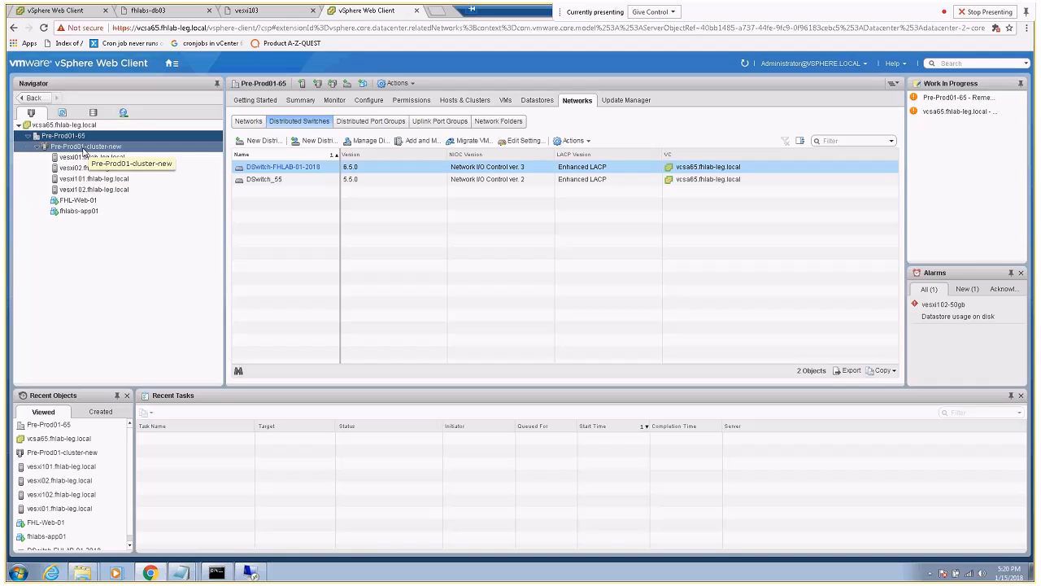
left_click(57, 11)
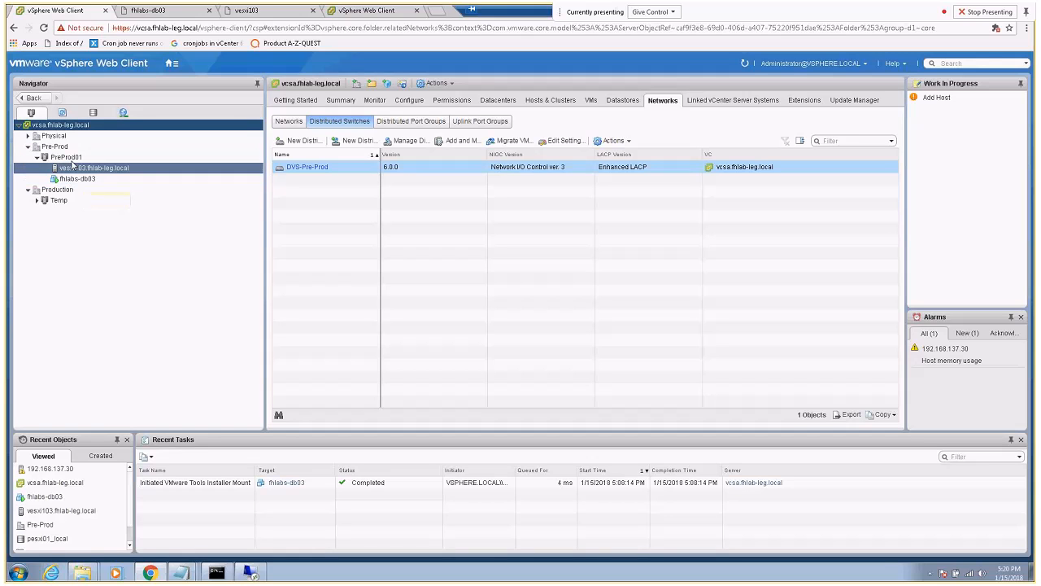
left_click(112, 172)
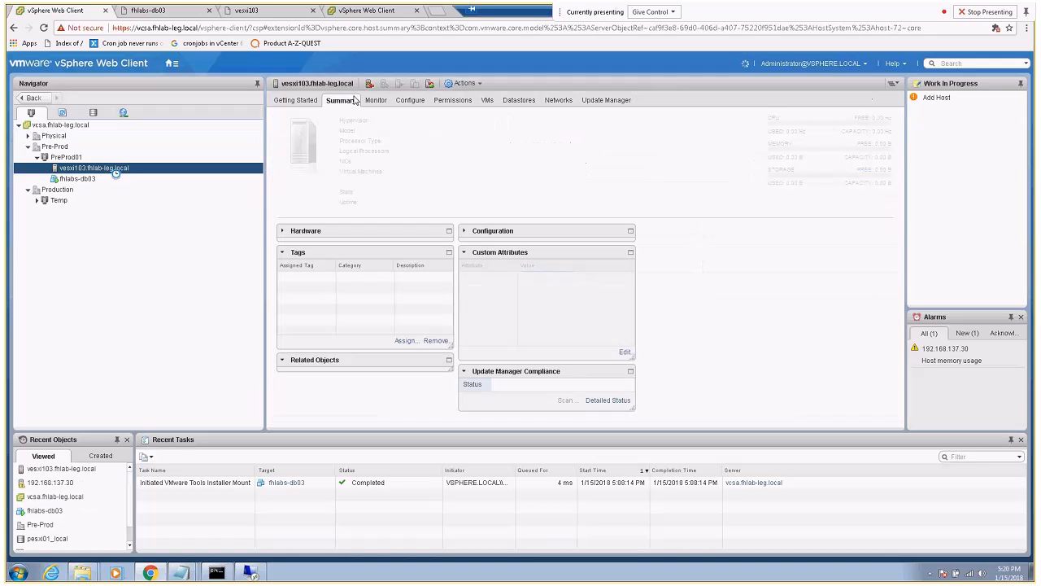
left_click(410, 100)
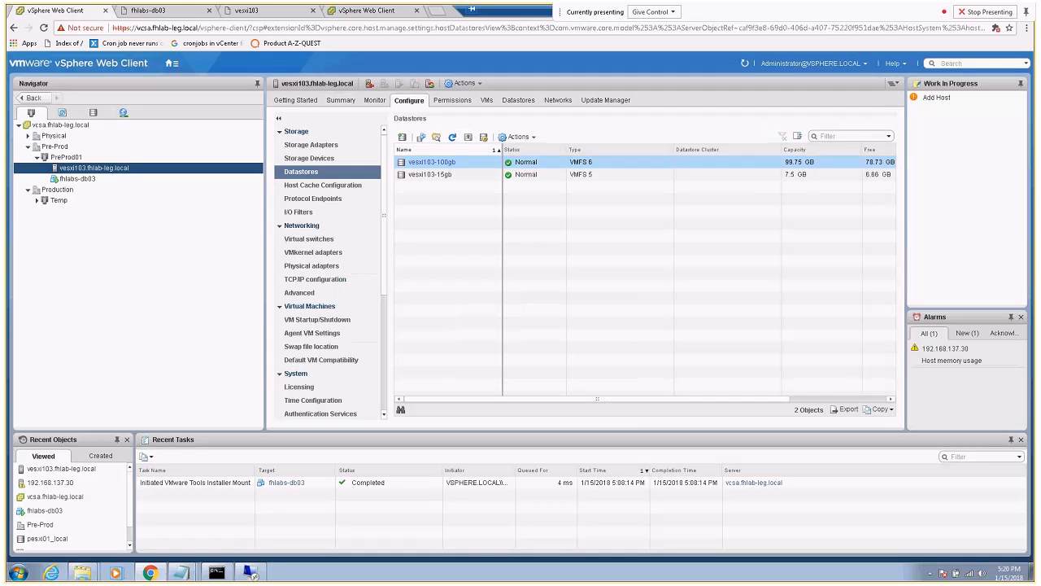
left_click(305, 238)
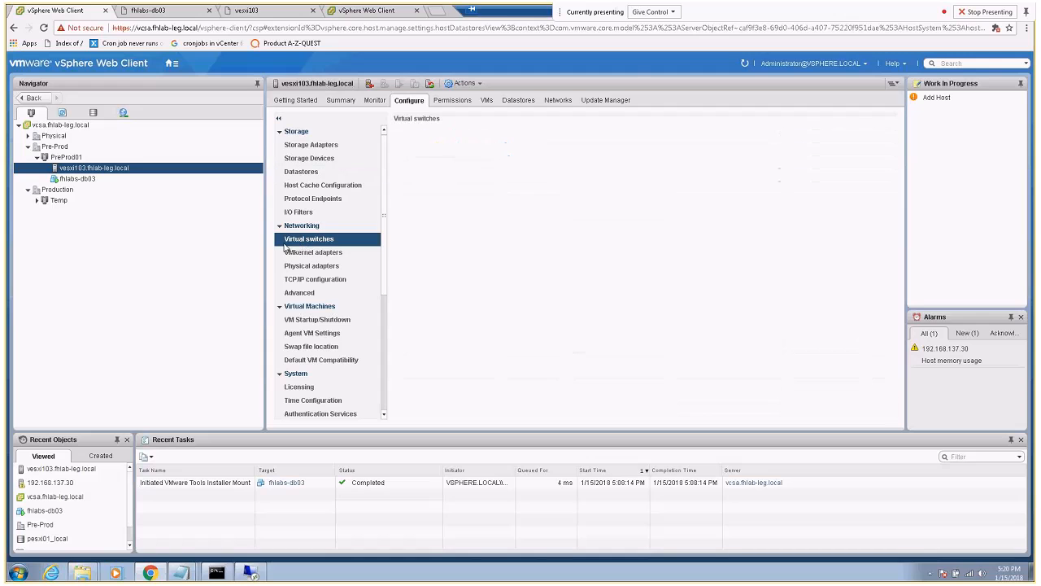
left_click(413, 163)
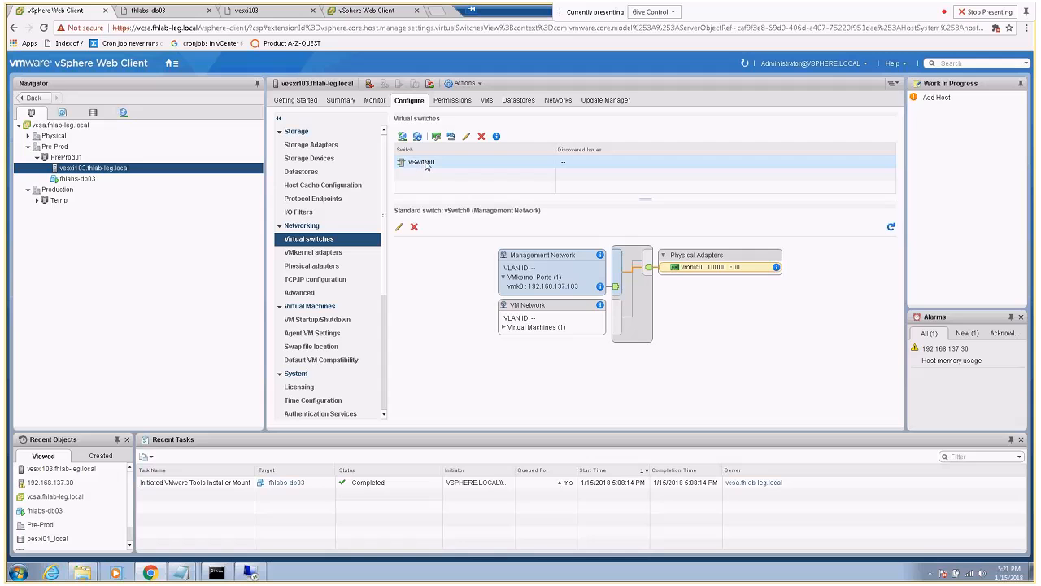
left_click(60, 126)
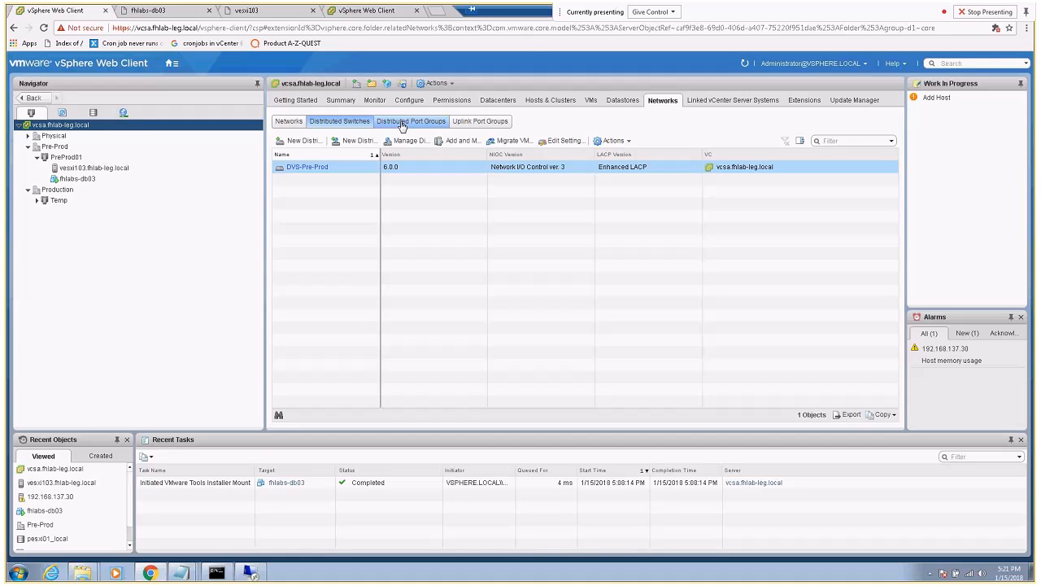
Start adding hosts to DVS-Pre-Prod and select new host vesxi103
left_click(454, 144)
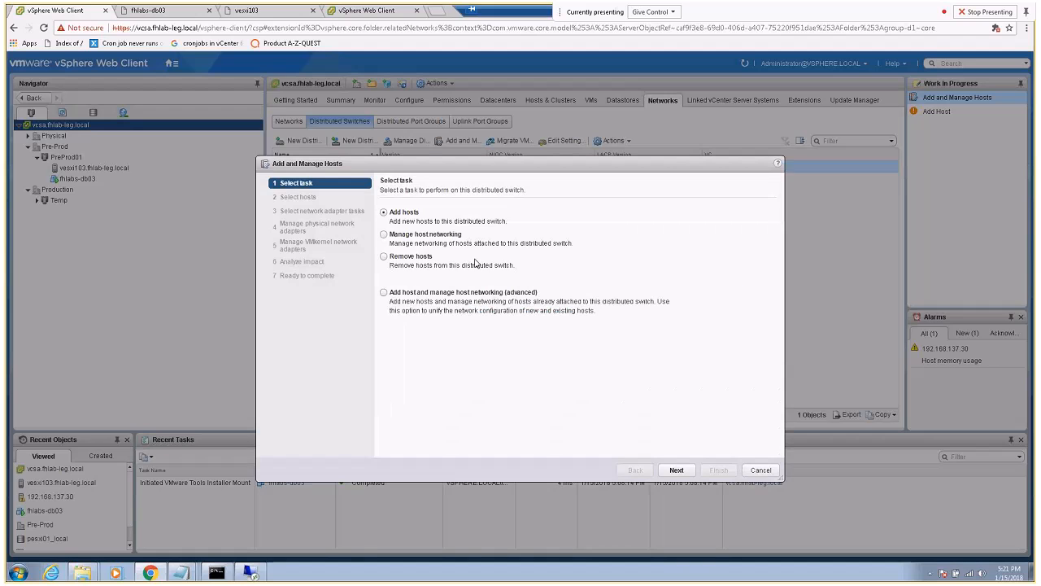
left_click(383, 234)
left_click(384, 211)
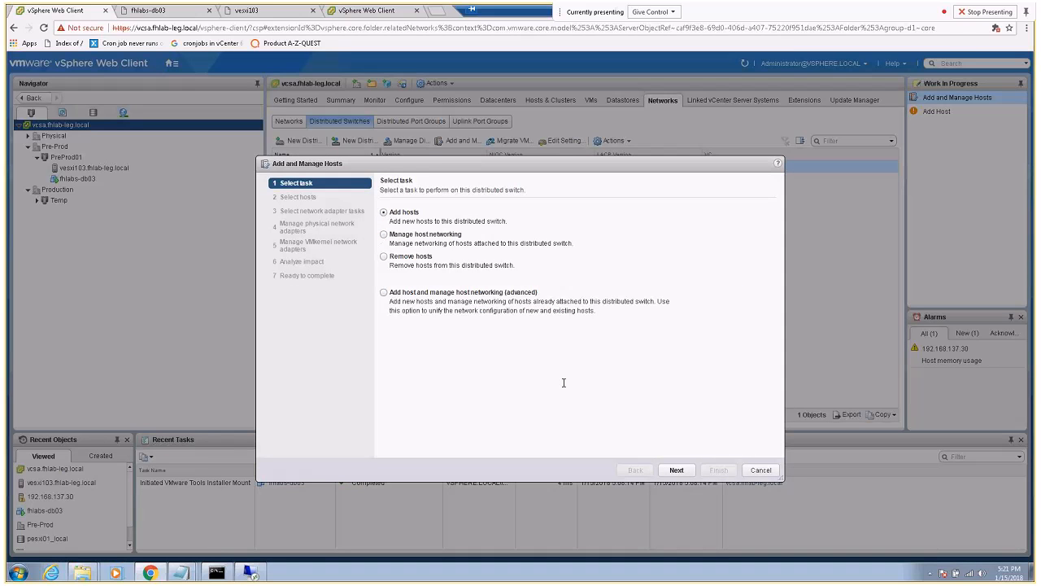
left_click(675, 470)
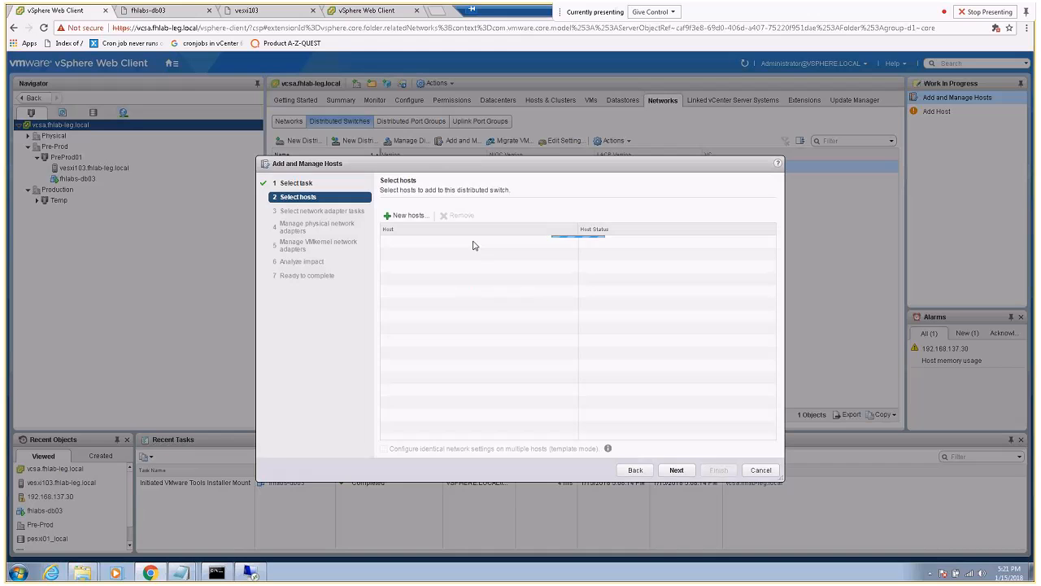
left_click(406, 216)
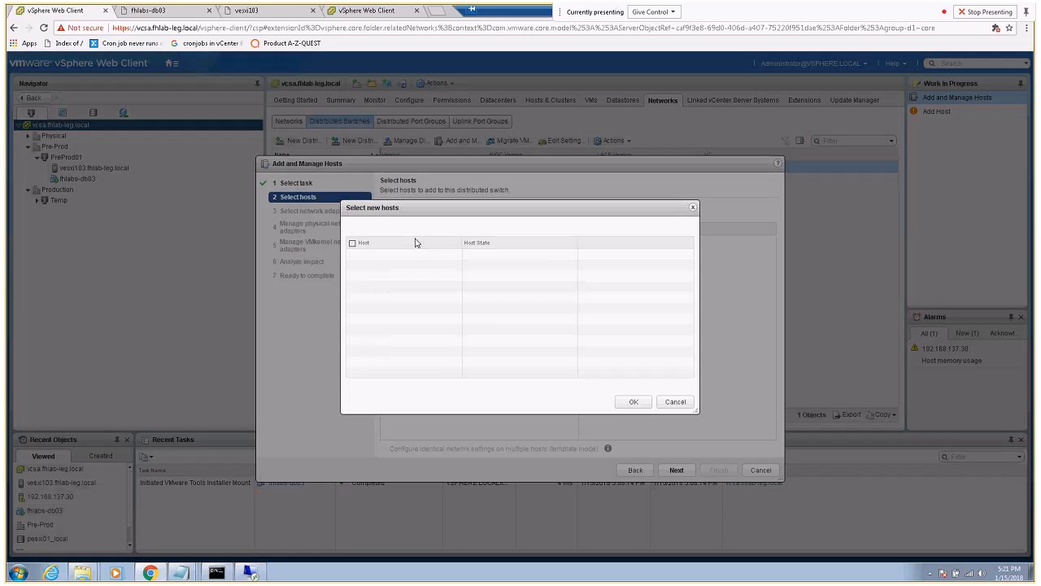
left_click(353, 255)
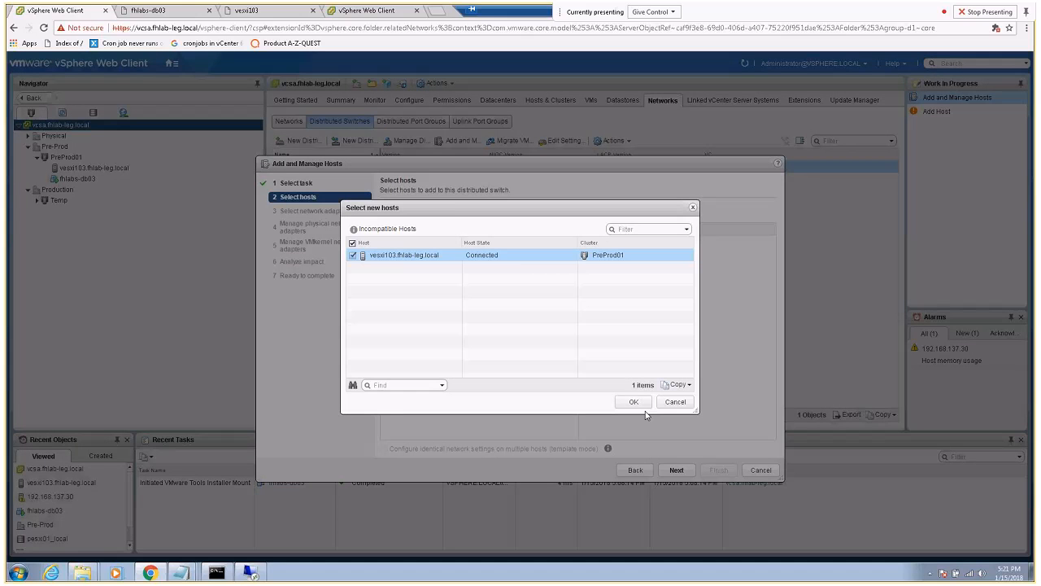
left_click(638, 403)
Also choose to migrate virtual machine networking, then view the fhlabs-db03 console
left_click(676, 471)
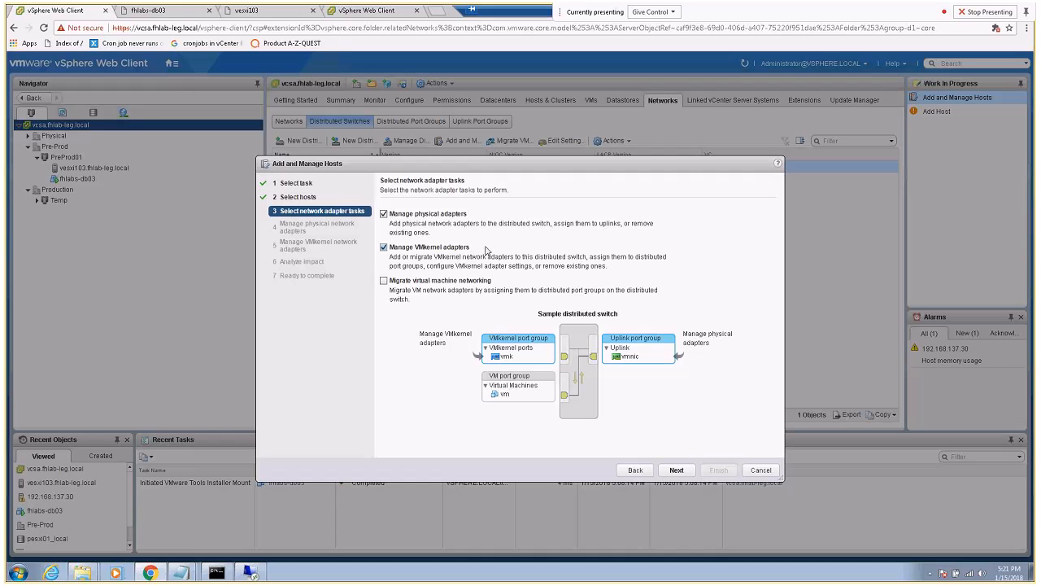
left_click_drag(469, 168, 478, 211)
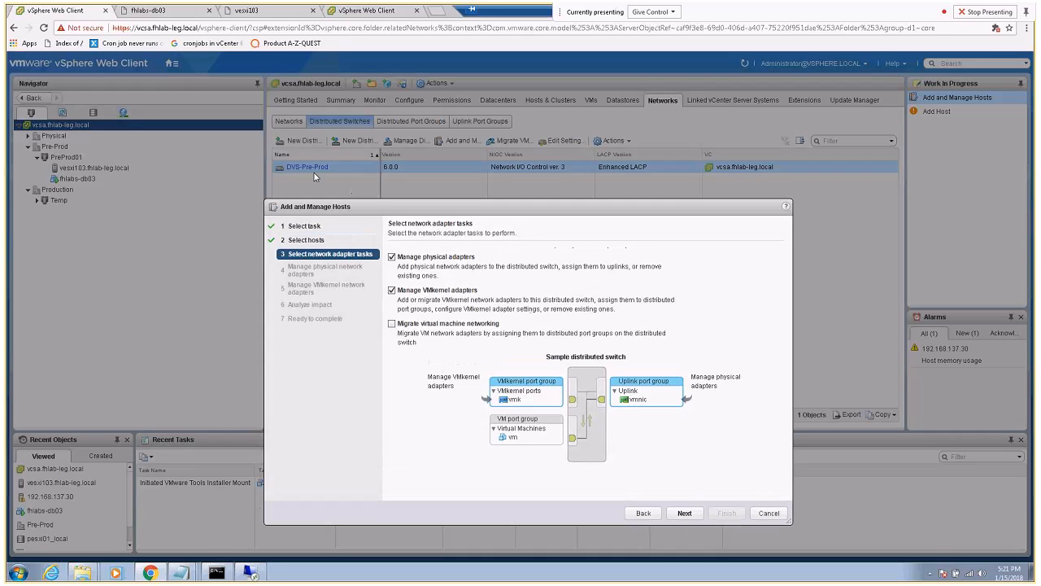
left_click(392, 324)
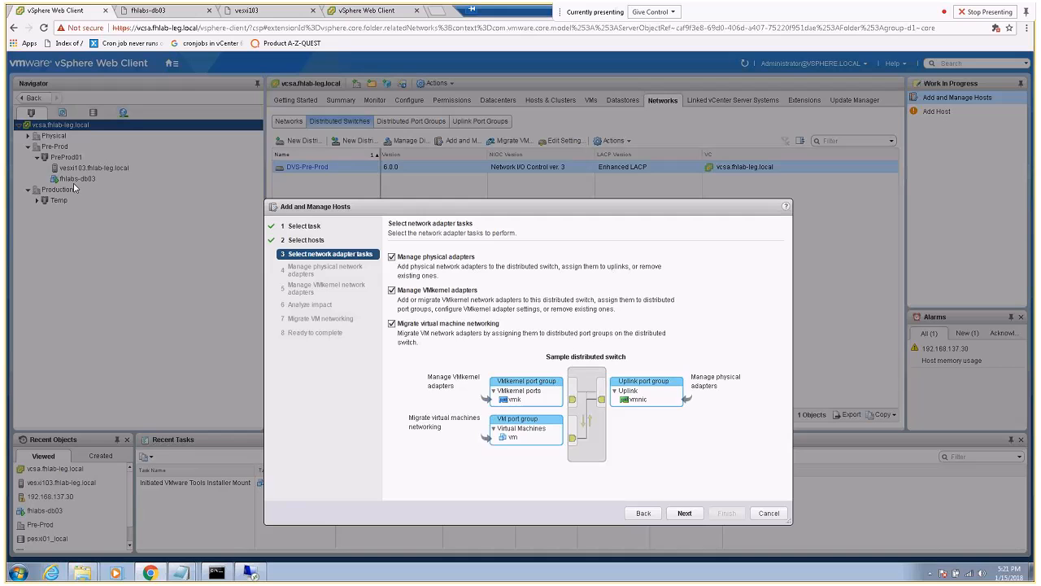
left_click(168, 12)
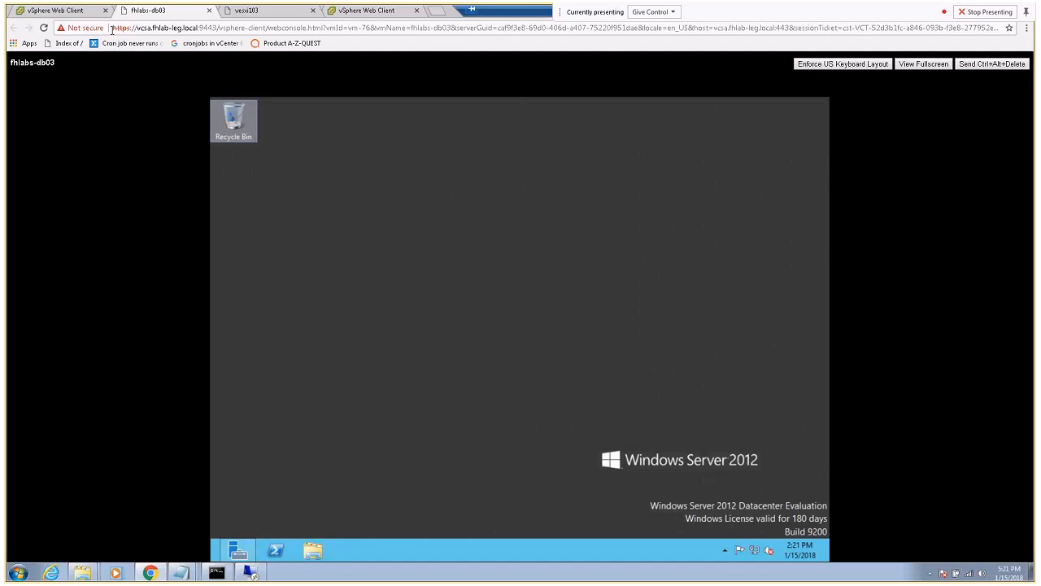
Cancel the Add and Manage Hosts wizard and open fhlabs-db03's summary under vesxi103
left_click(84, 12)
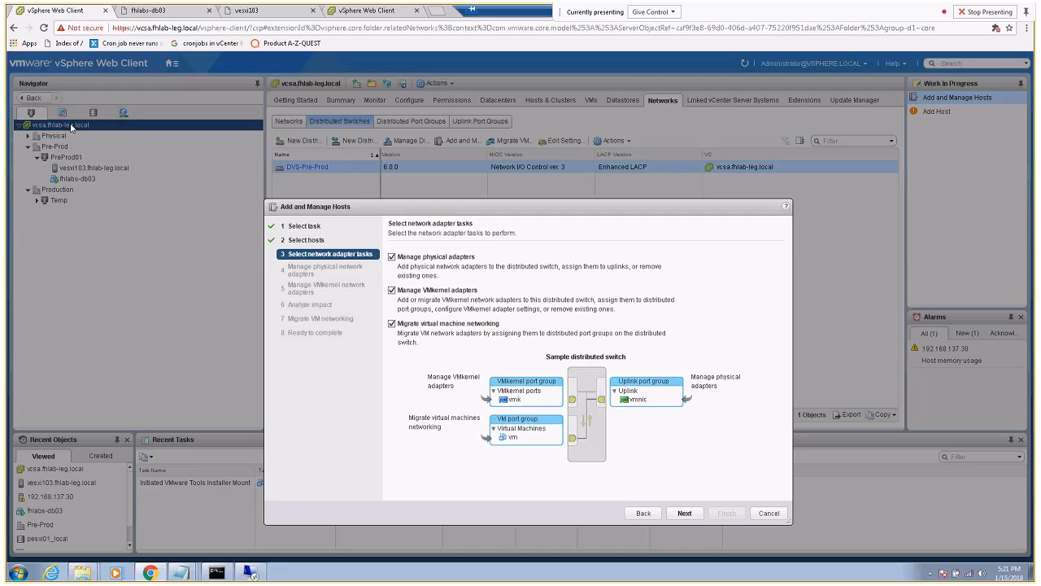
left_click(215, 573)
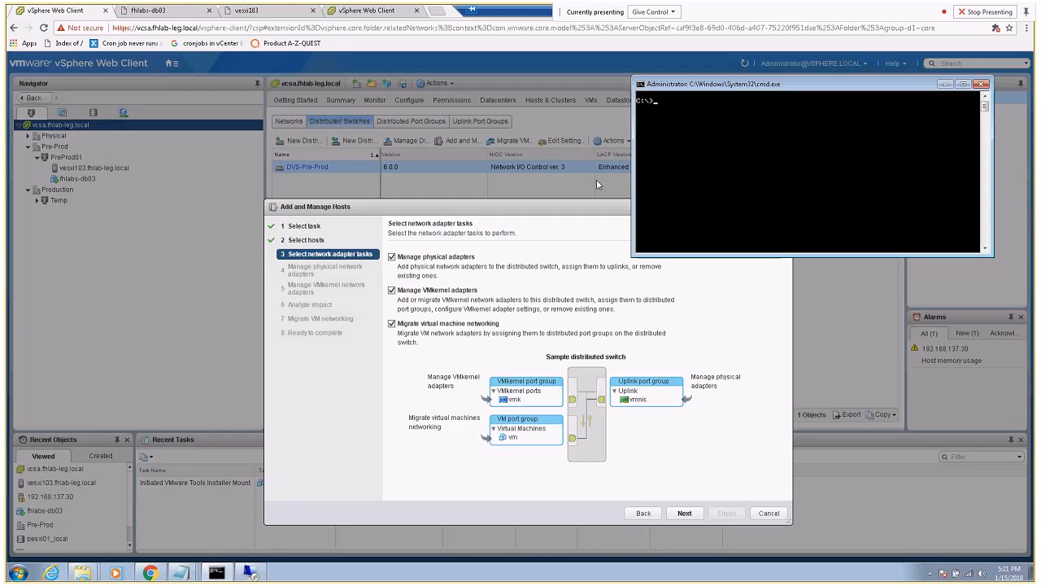
left_click_drag(565, 209, 445, 133)
left_click(649, 437)
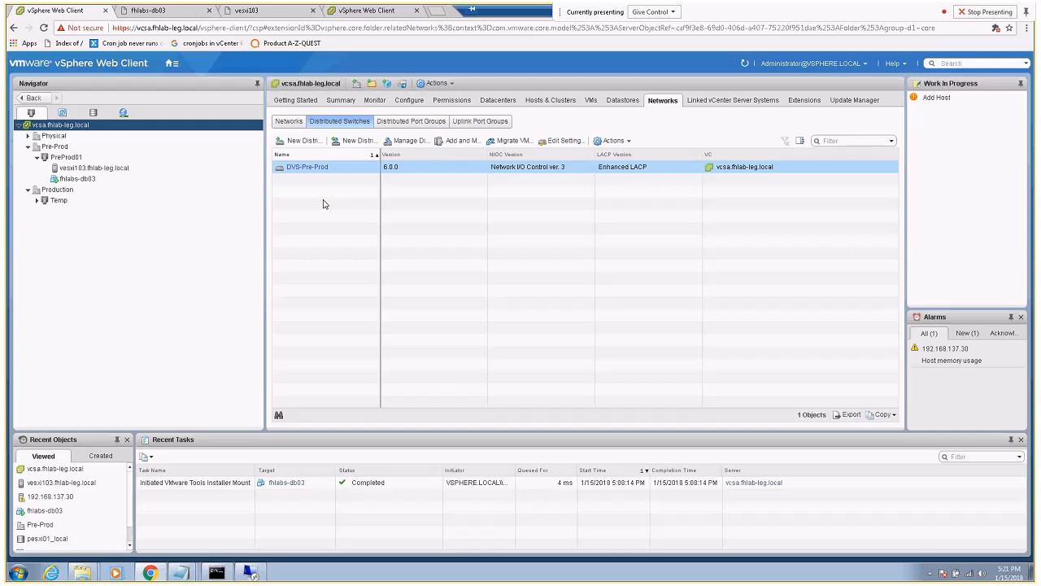
left_click(95, 168)
left_click(81, 178)
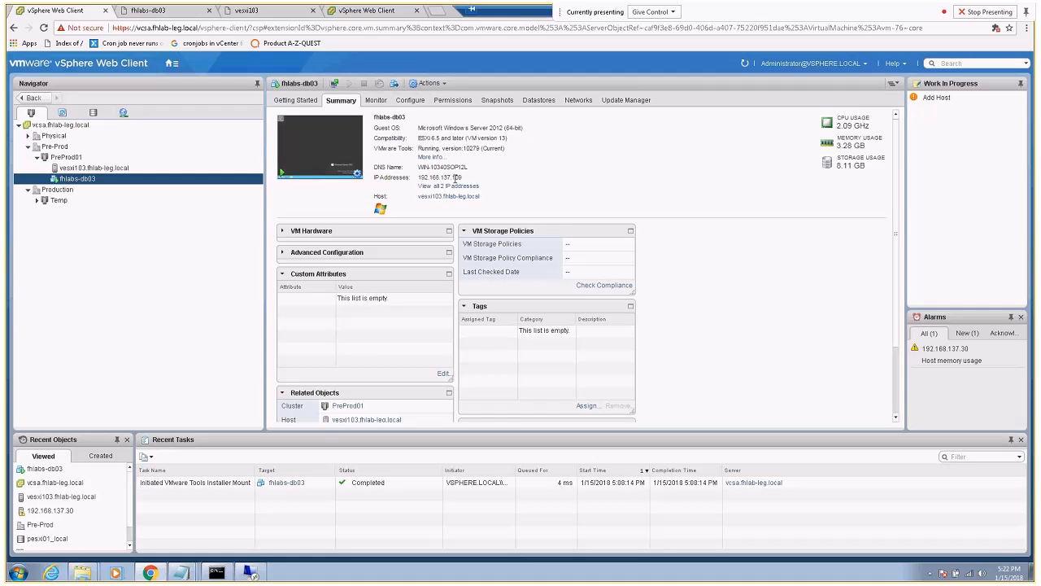
Start a continuous ping to 192.168.137.109, then list the old vCenter's distributed switches
left_click(221, 572)
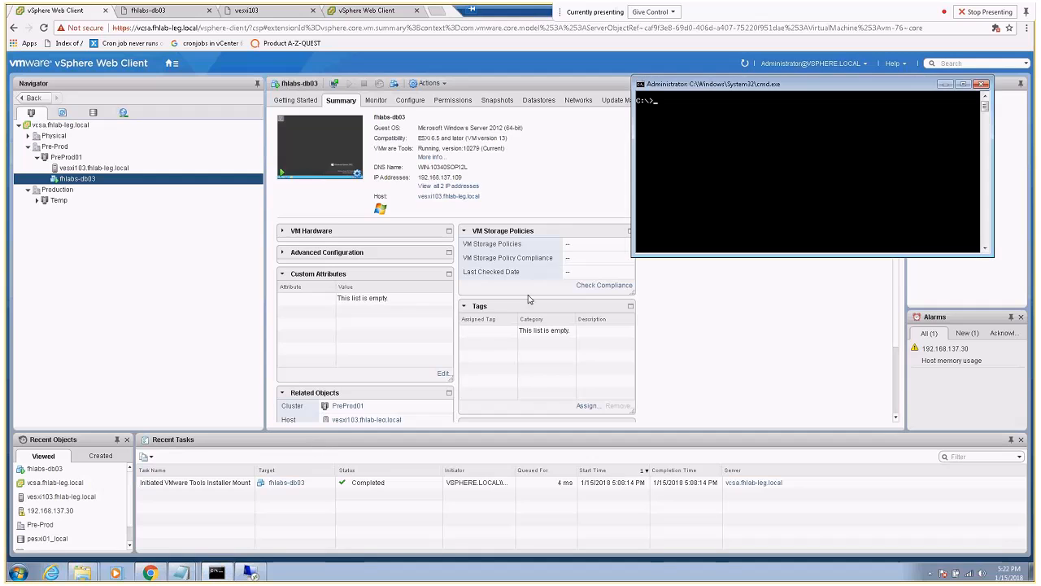
key("Up")
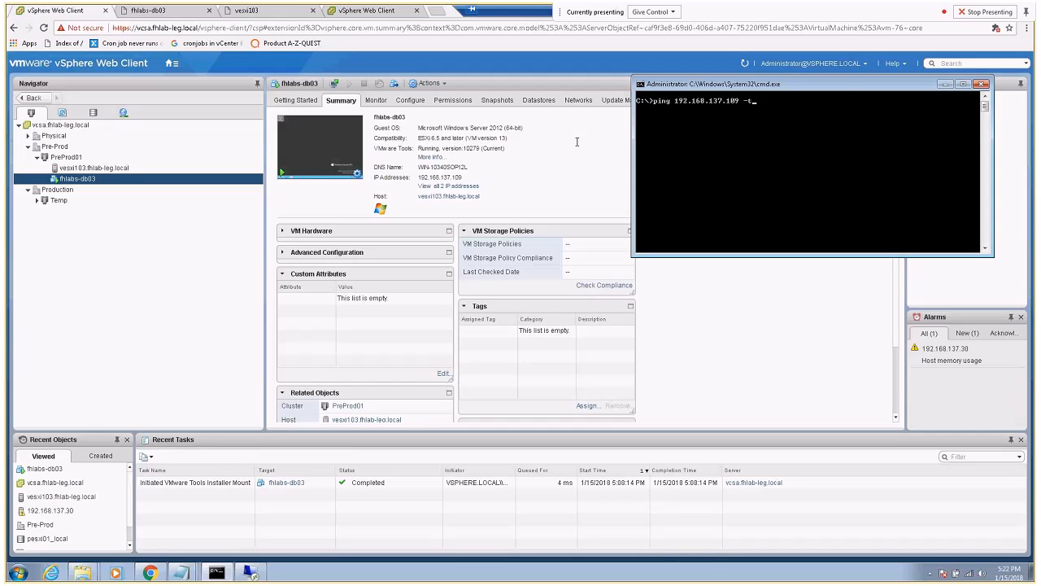
key("Return")
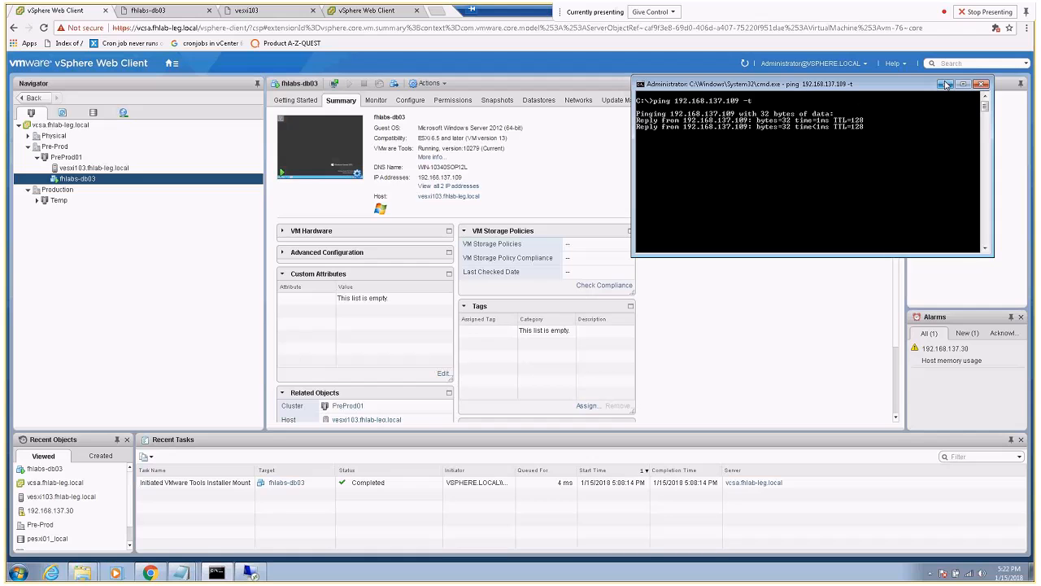
left_click(944, 84)
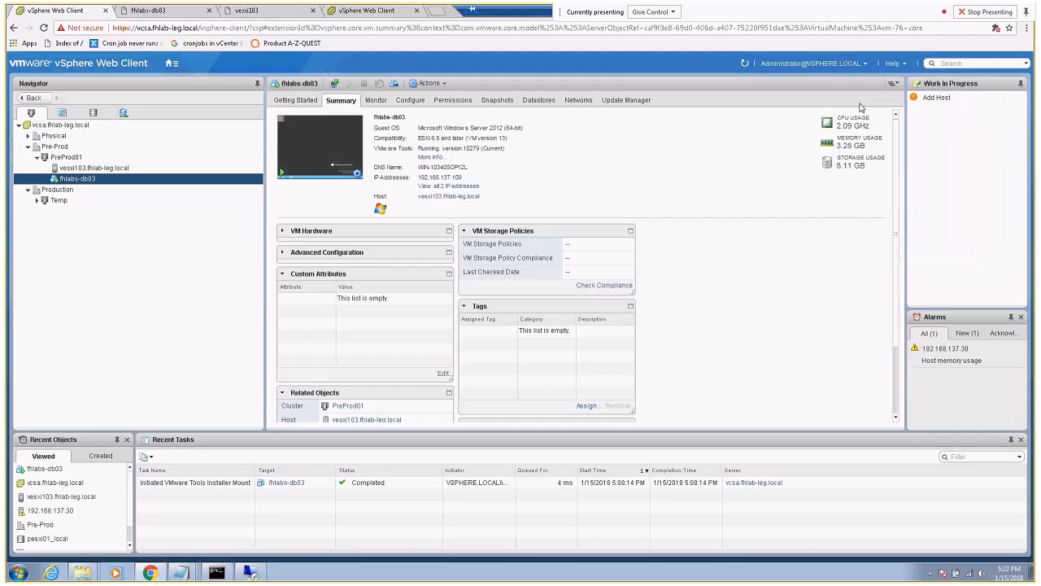
left_click(66, 124)
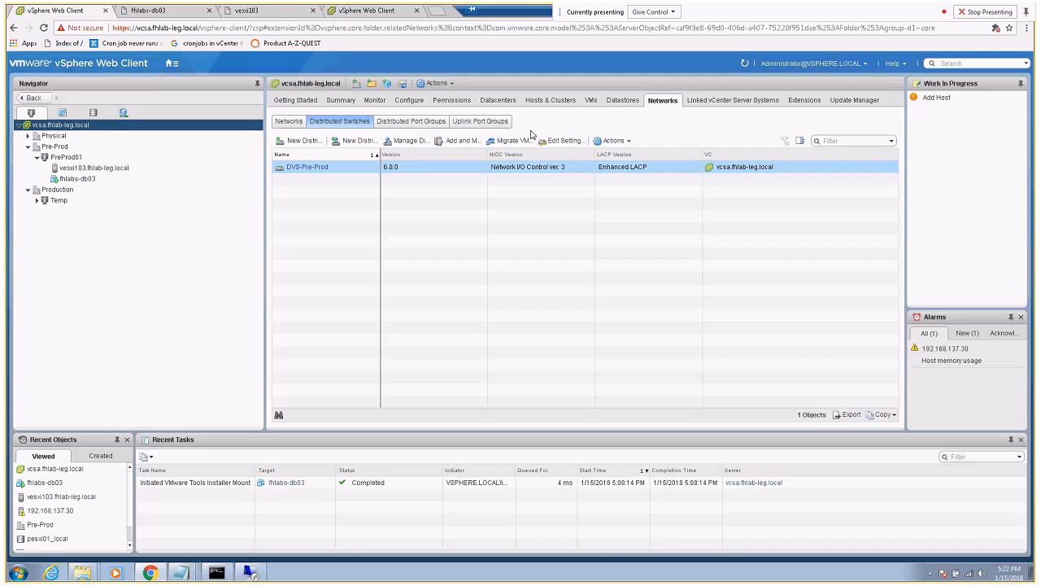
Add new host vesxi103.fhlab-leg.local to DVS-Pre-Prod, managing physical, VMkernel and VM networking
left_click(458, 143)
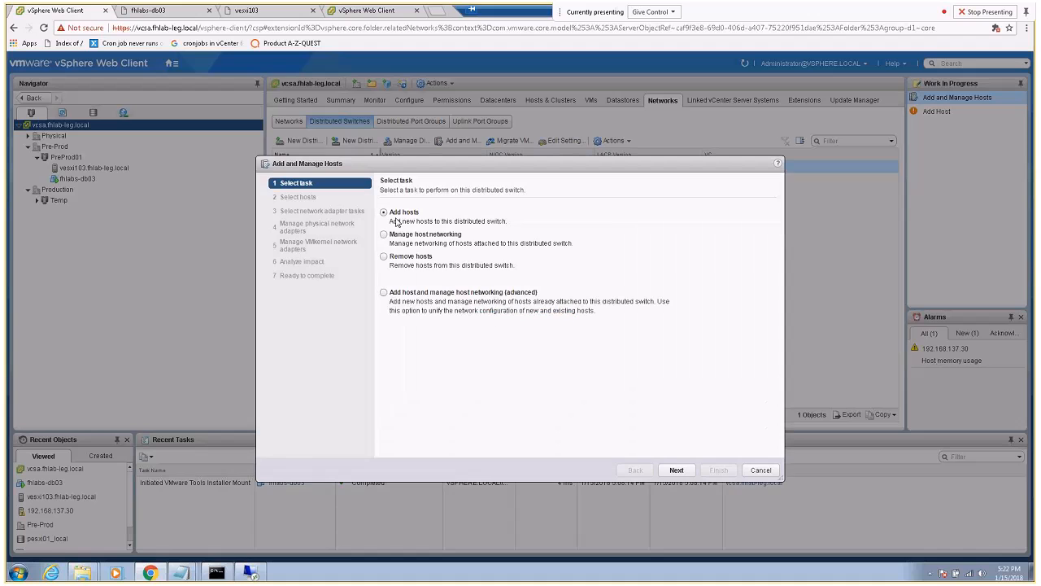
left_click(674, 469)
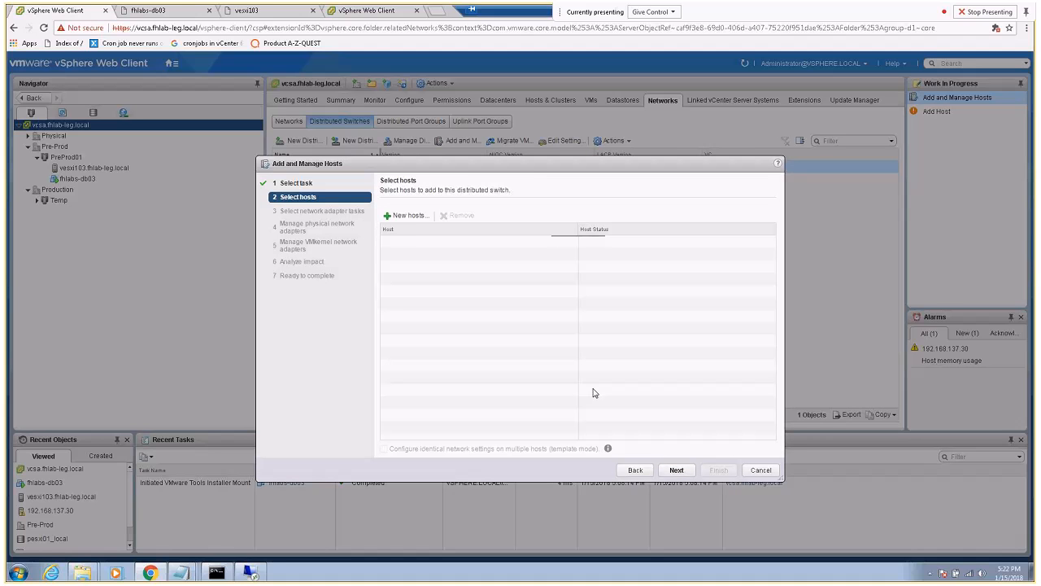
left_click(408, 216)
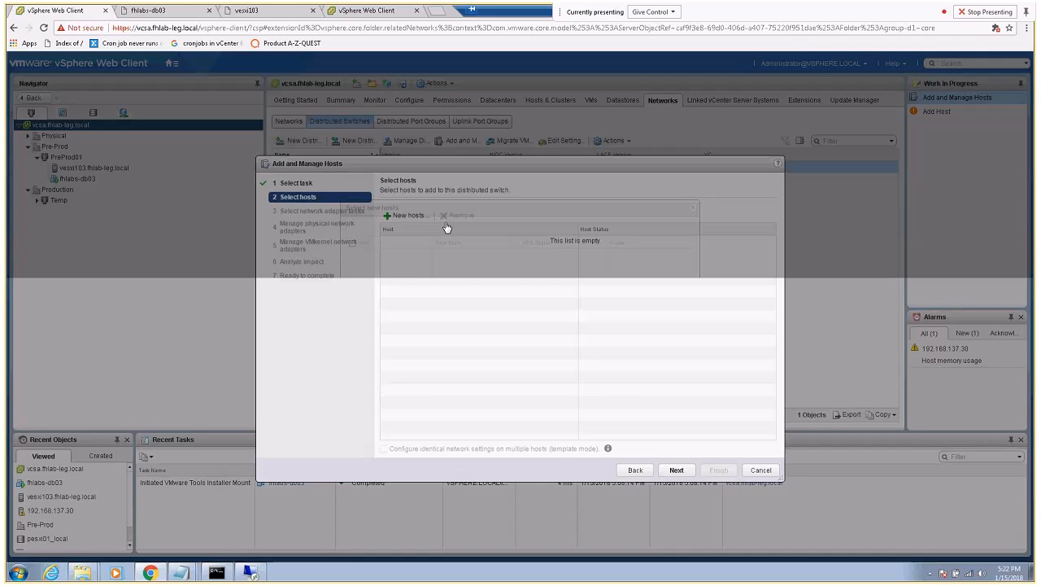
left_click(352, 255)
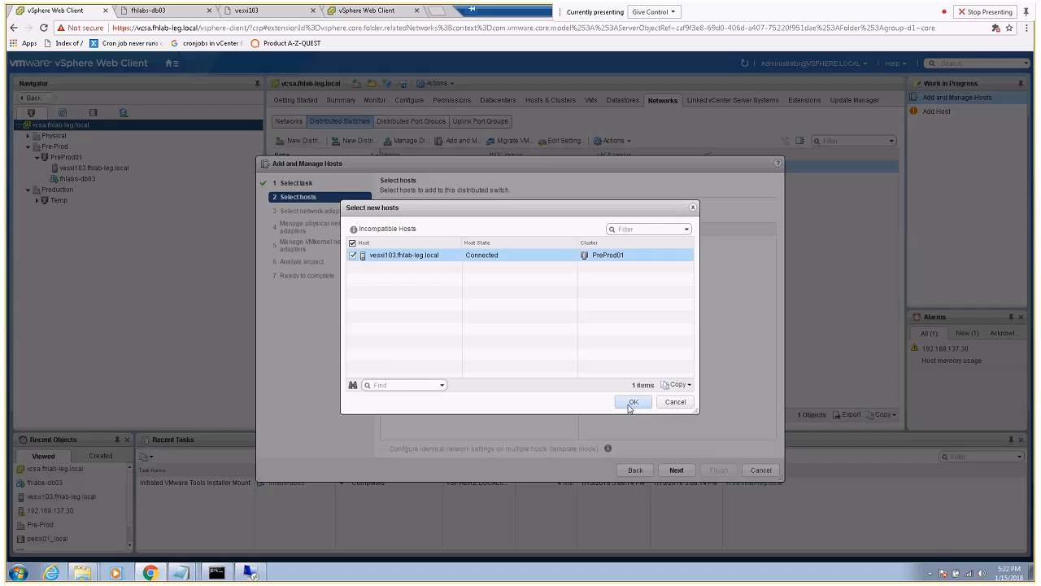
left_click(634, 401)
left_click(675, 469)
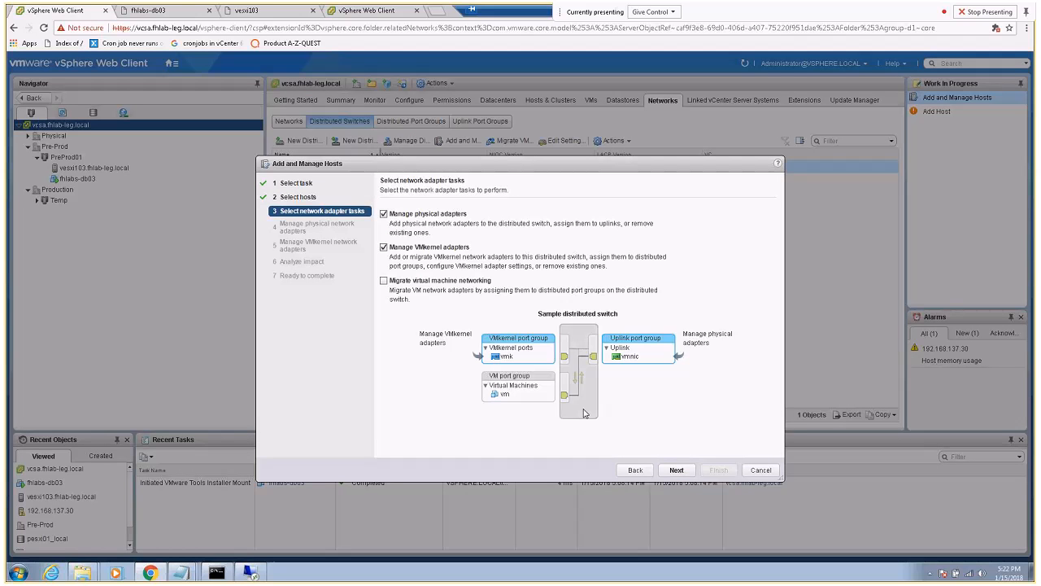
left_click(383, 281)
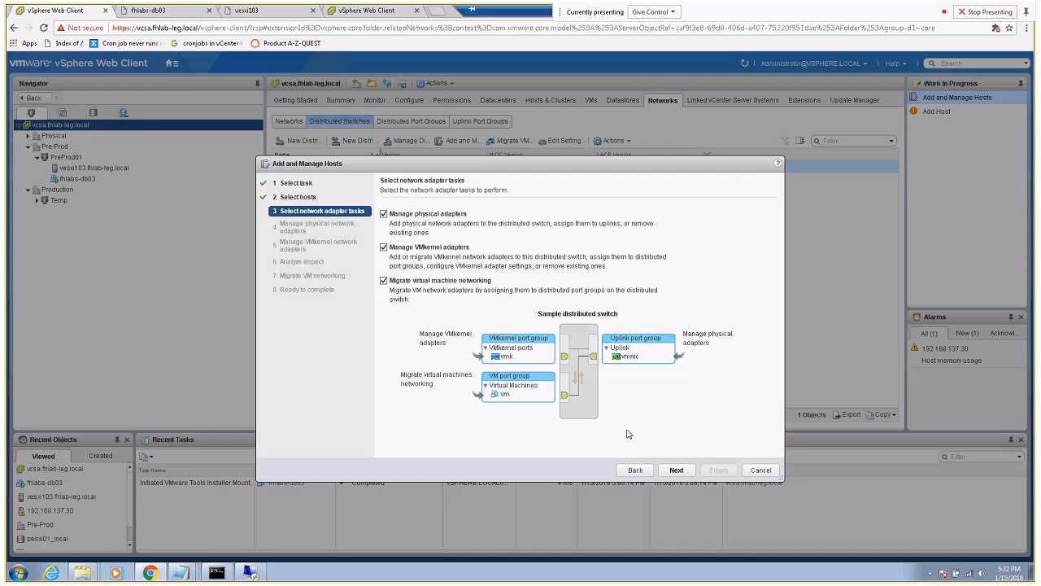
left_click(674, 470)
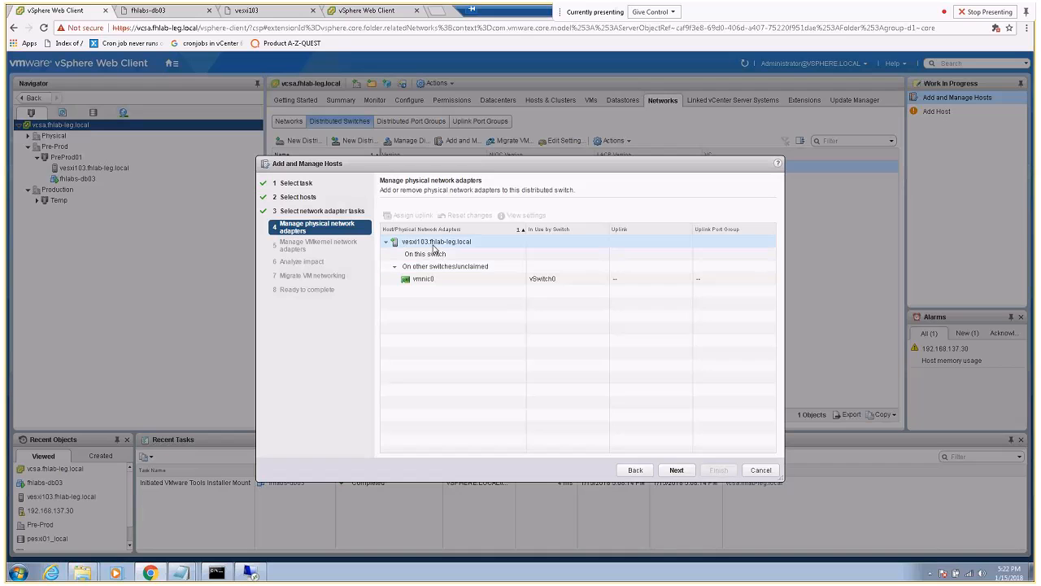
Assign vesxi103's vmnic0 to Uplink 1 on the distributed switch
left_click(427, 280)
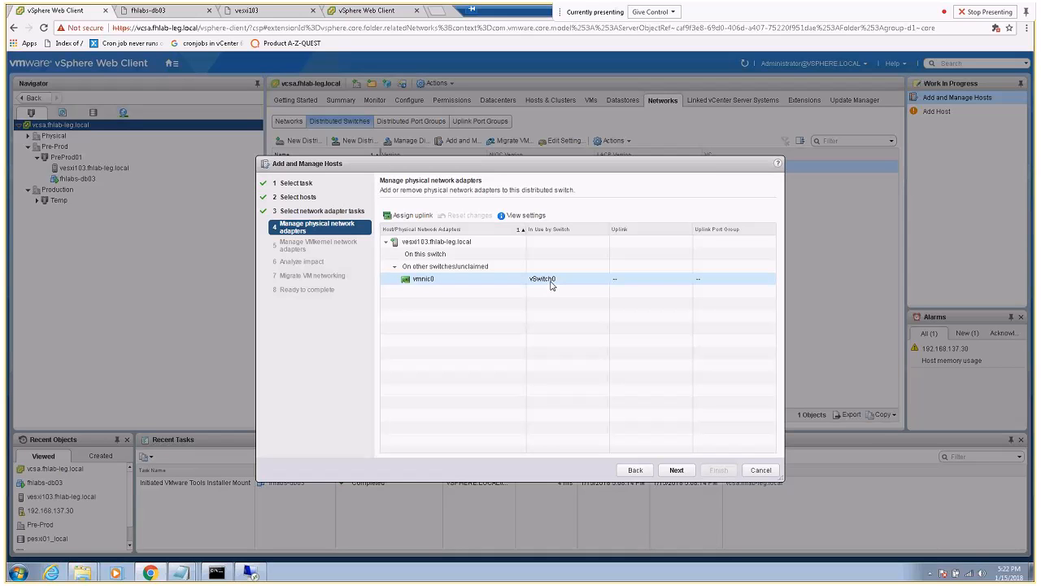
left_click(420, 215)
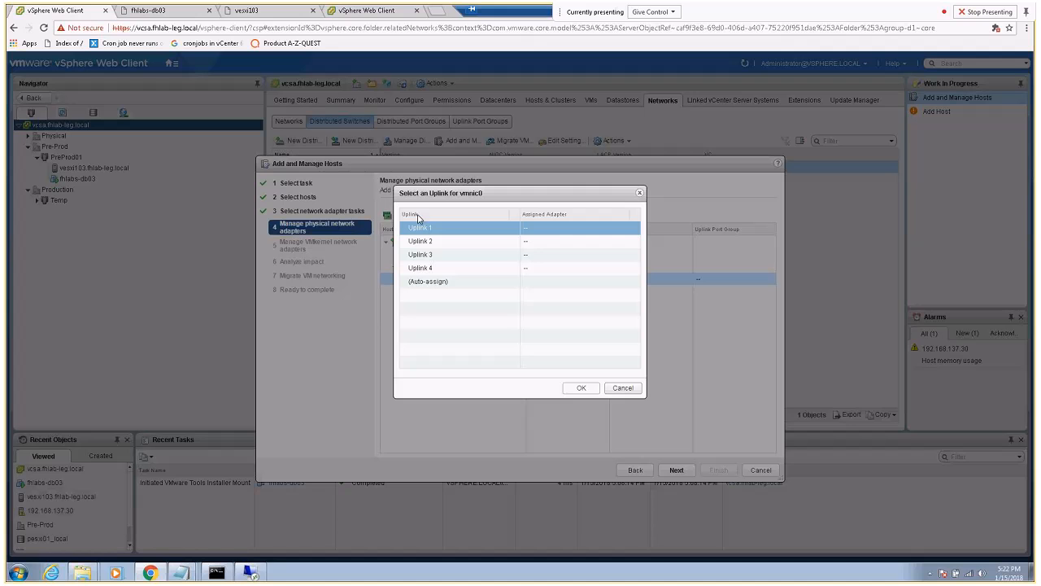
left_click(584, 388)
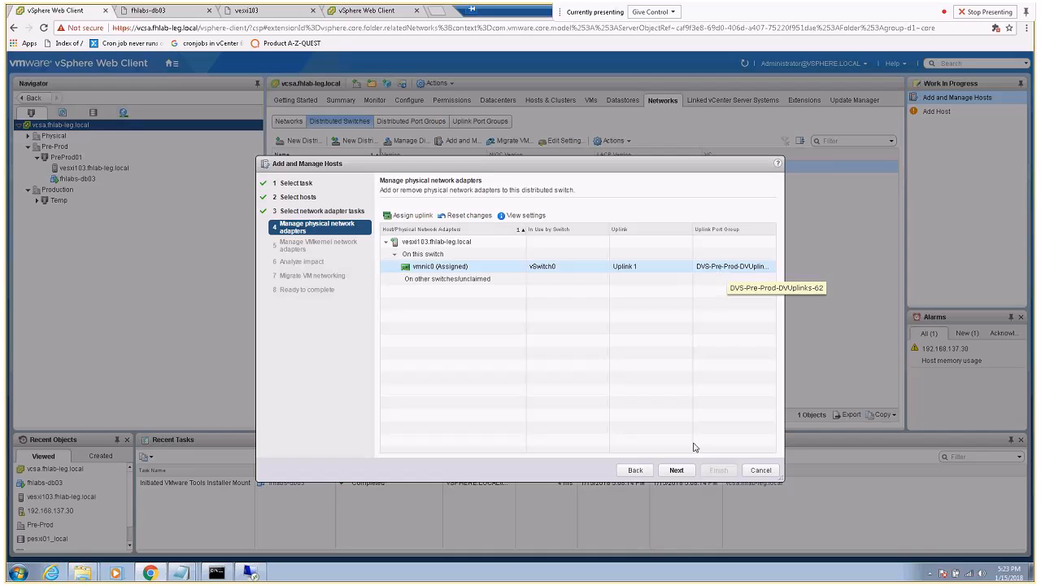
left_click(677, 472)
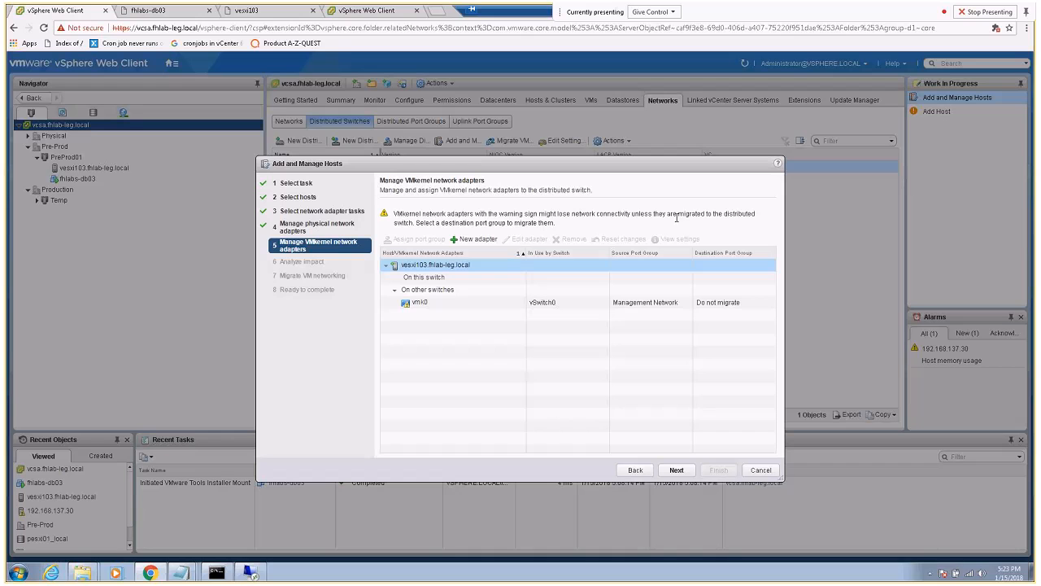
Move vmk0 to DPortGroup-preprod01 and confirm the impact analysis shows no iSCSI impact
left_click(457, 305)
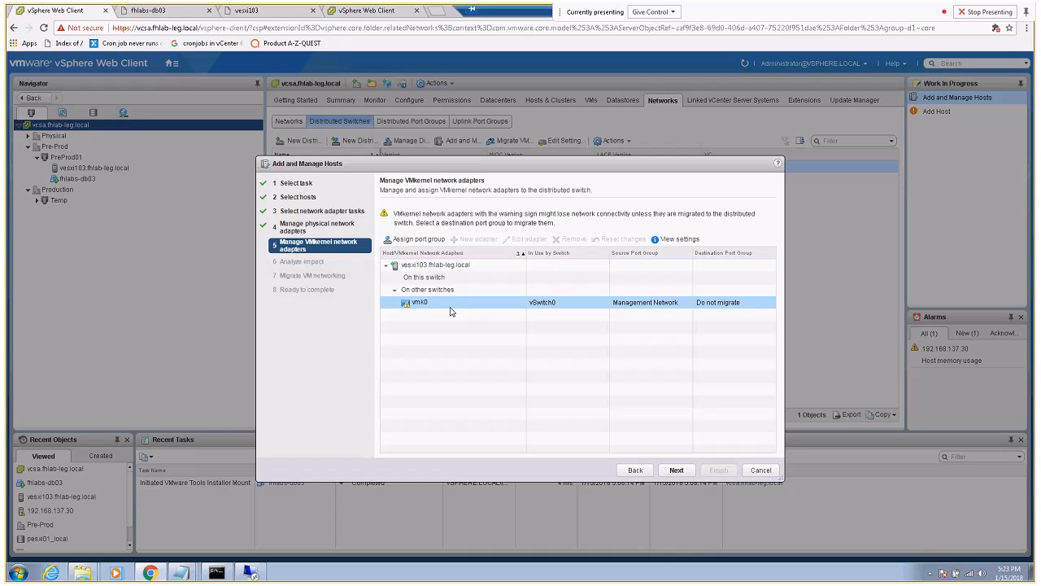
left_click(410, 242)
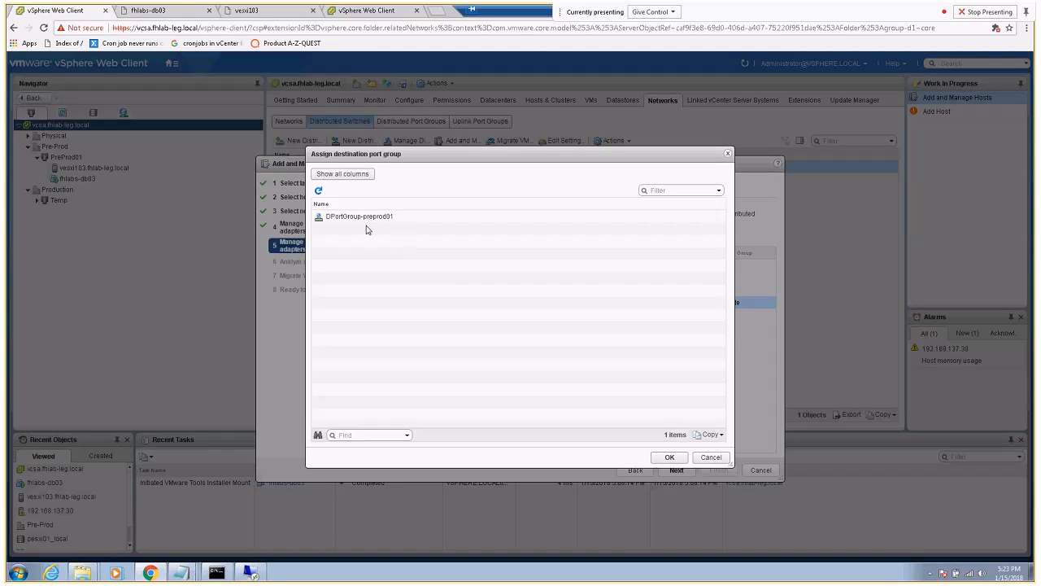
left_click(356, 220)
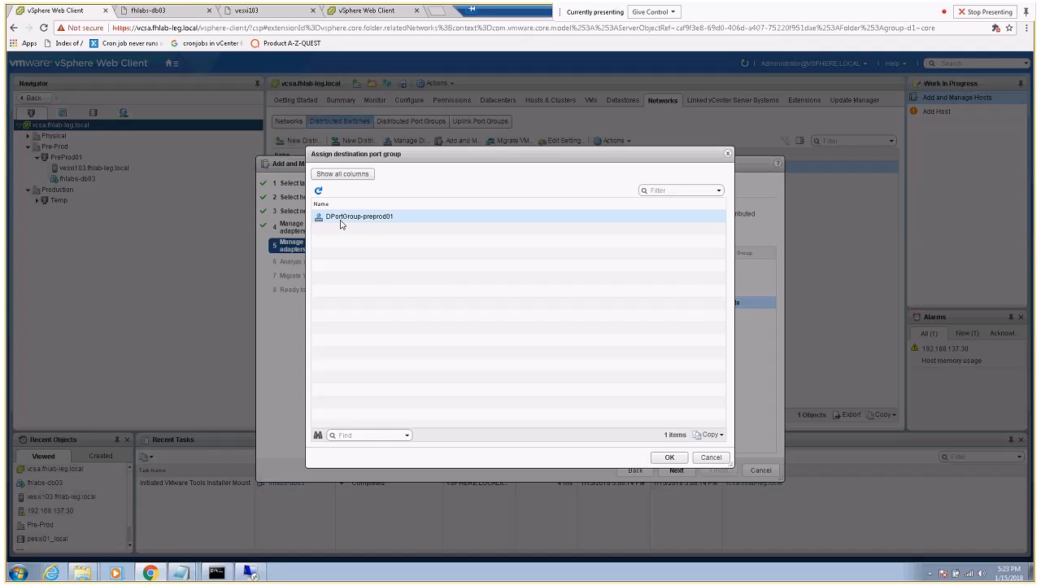
left_click(667, 459)
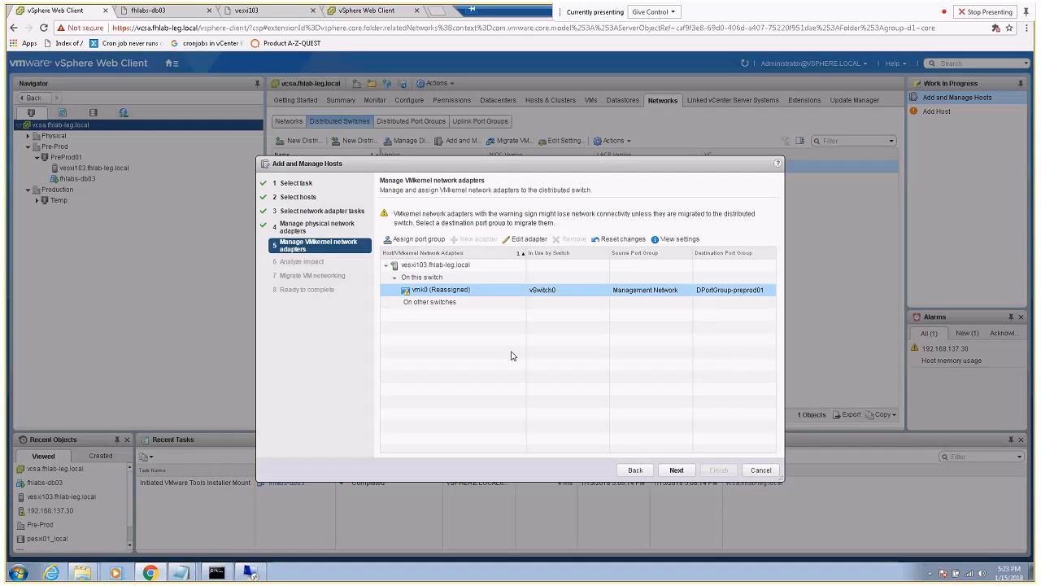
left_click(675, 472)
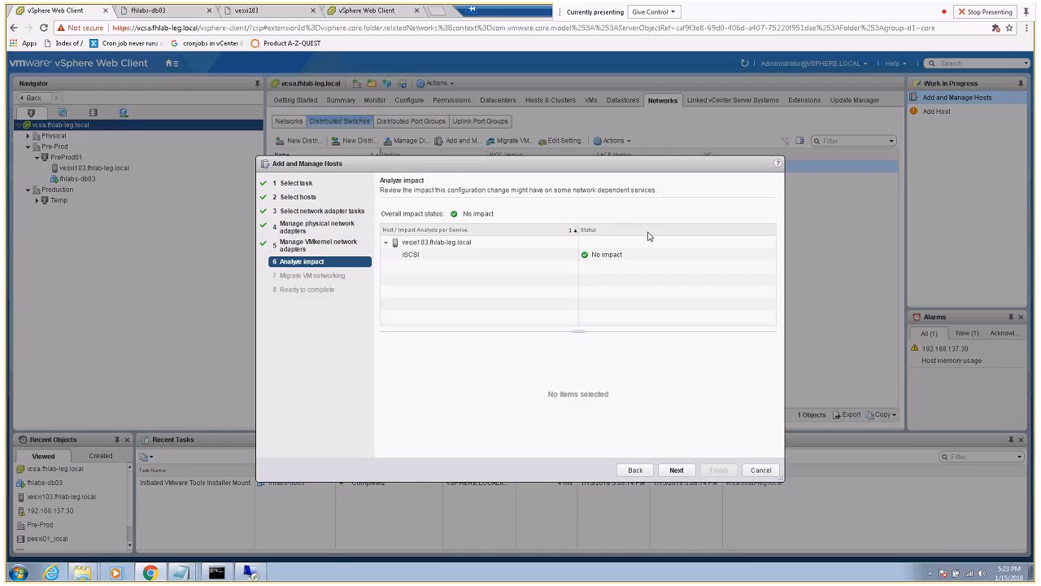
left_click(676, 470)
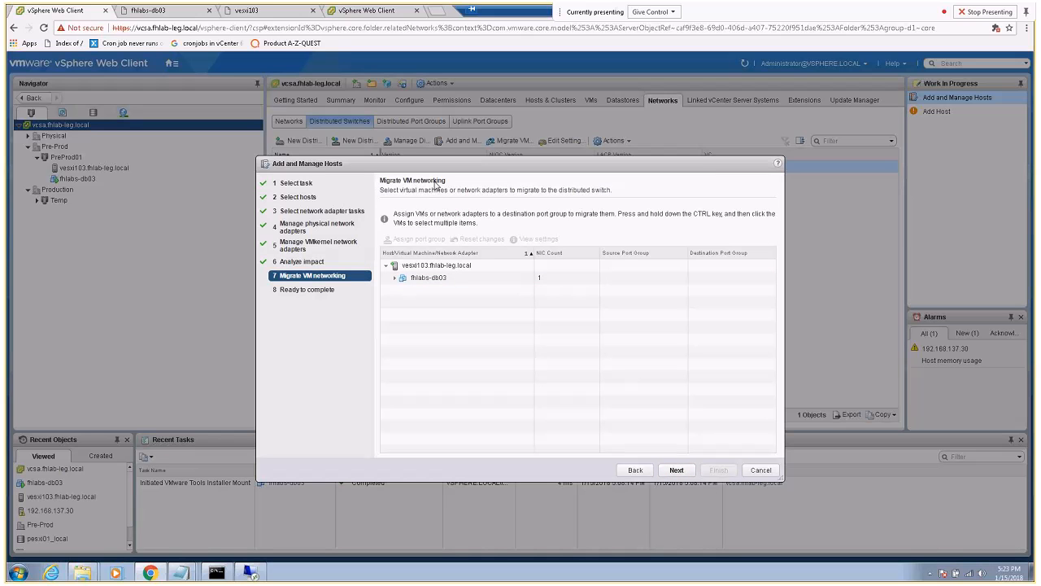
Assign fhlabs-db03's network adapter to DPortGroup-preprod01 and finish the wizard
left_click(436, 279)
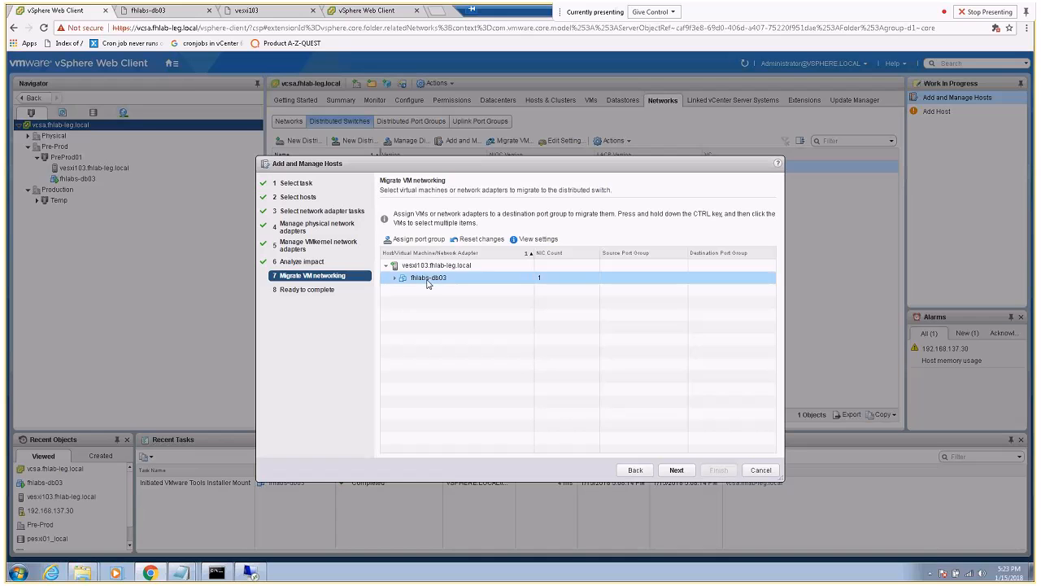
left_click(419, 240)
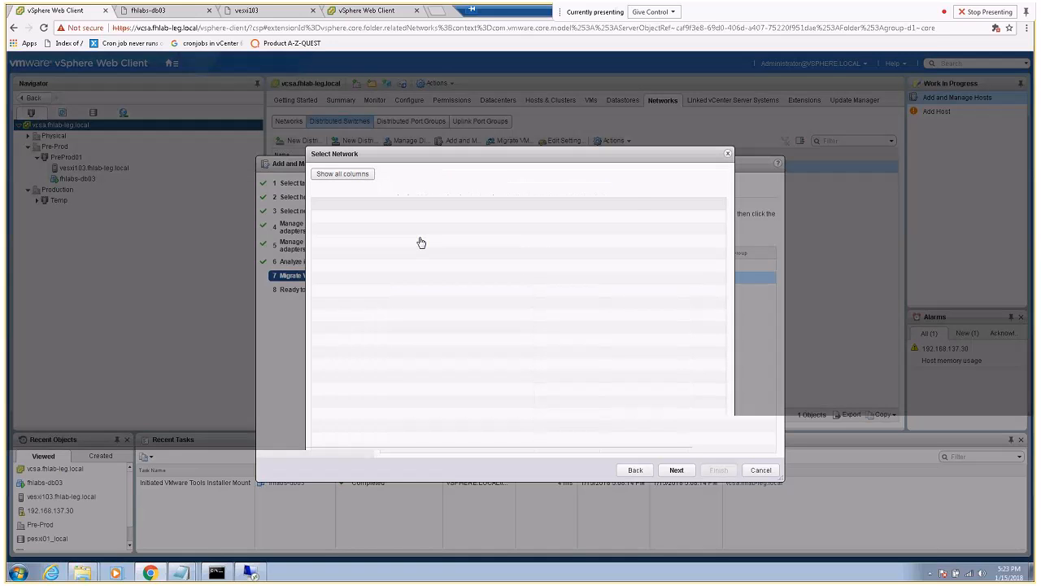
left_click(354, 219)
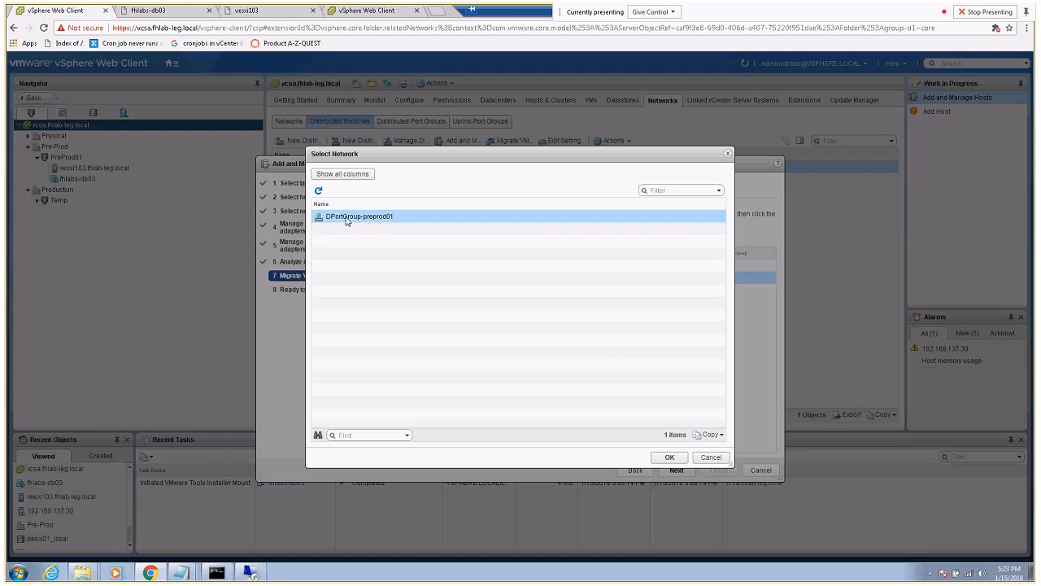
left_click(670, 458)
left_click(676, 470)
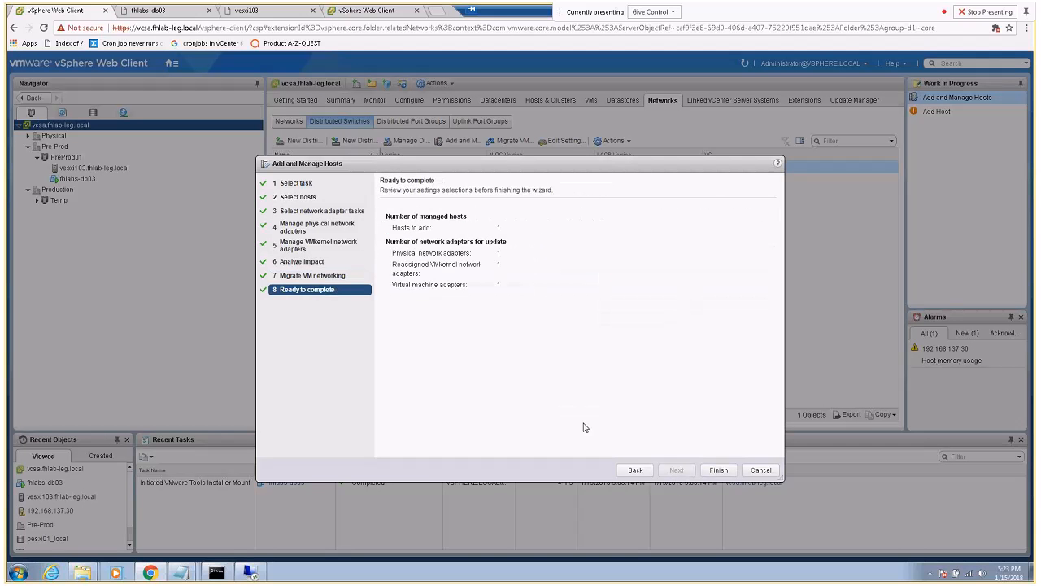
left_click(718, 471)
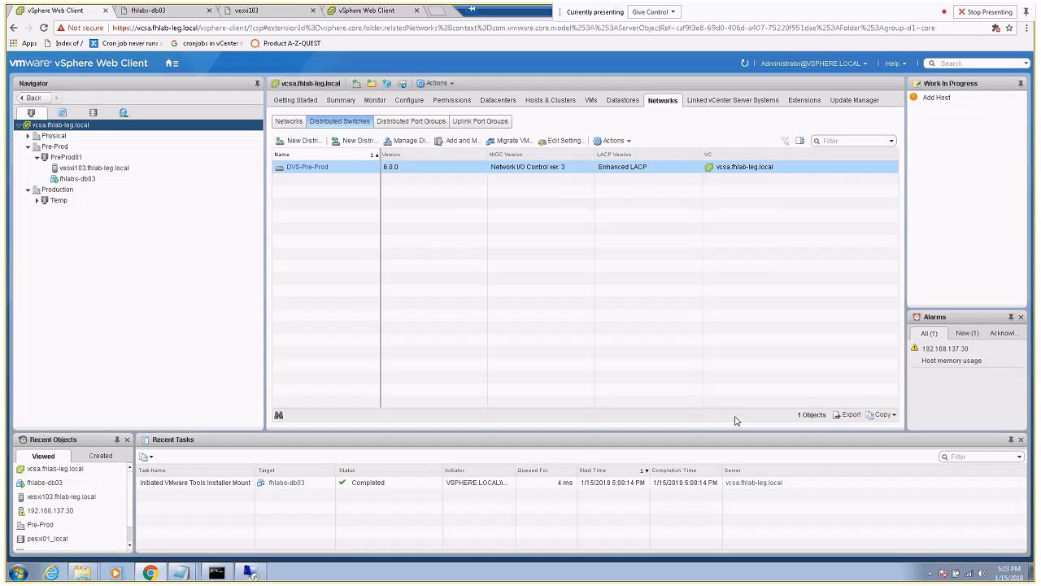
Restart the continuous ping to the VM, then stop it, showing 19 of 20 replies
left_click(221, 574)
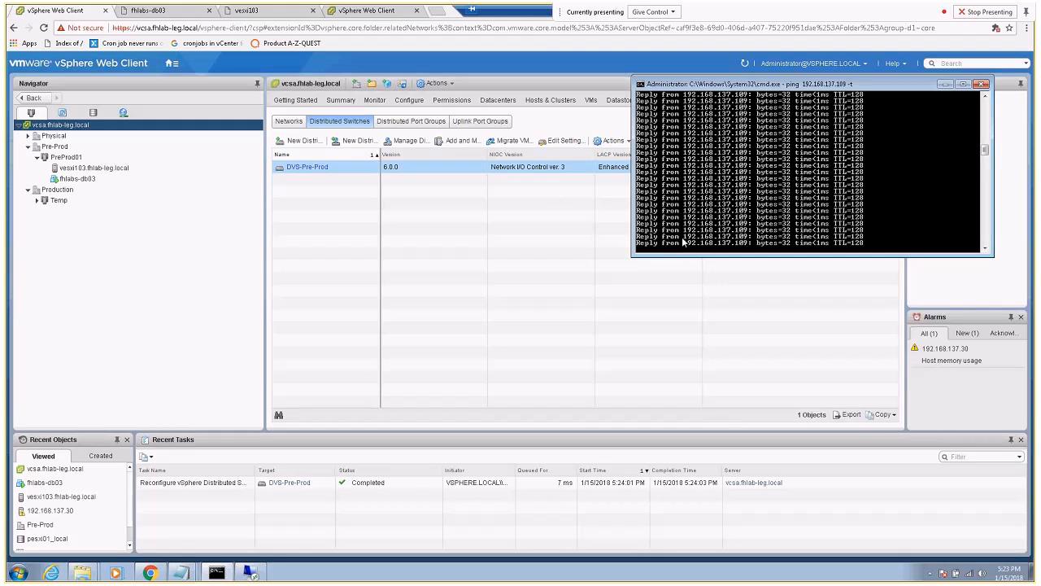
key("ctrl+c")
key("Up")
key("Return")
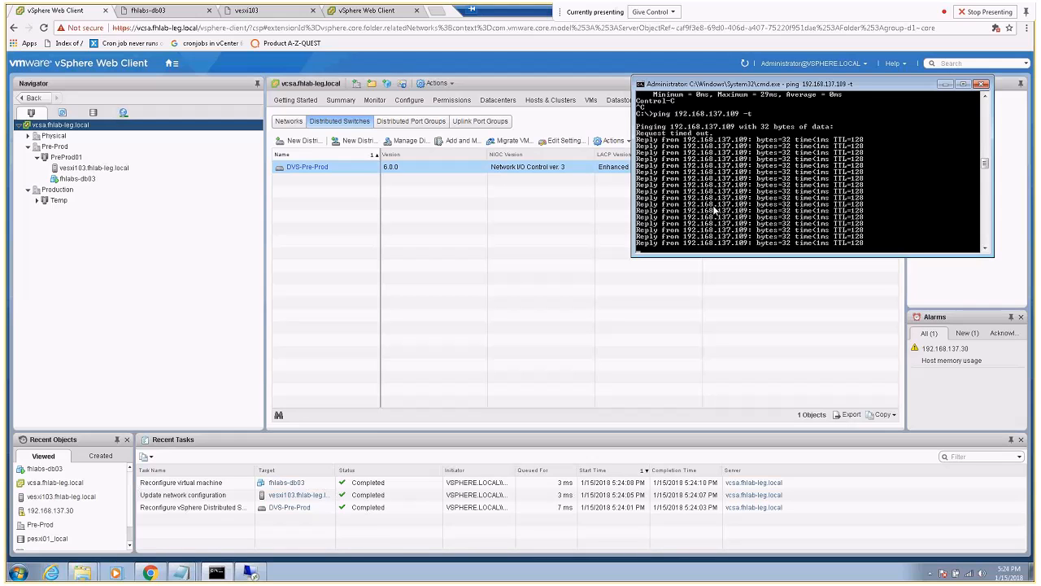
key("ctrl+c")
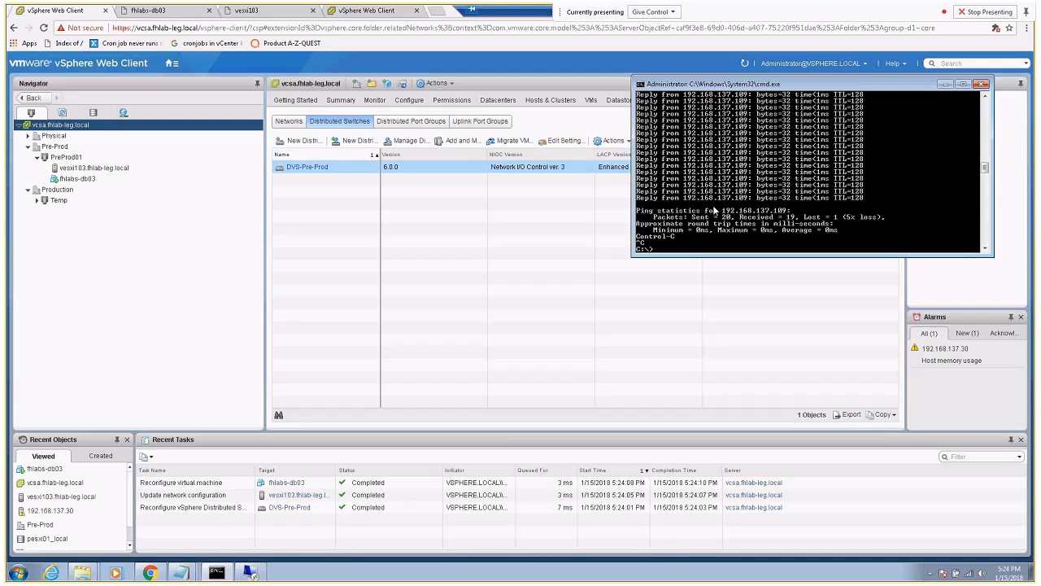
Inspect vesxi103's vSwitch0 and DVS-Pre-Prod switch layouts, then move to the vcsa65 session
left_click(85, 168)
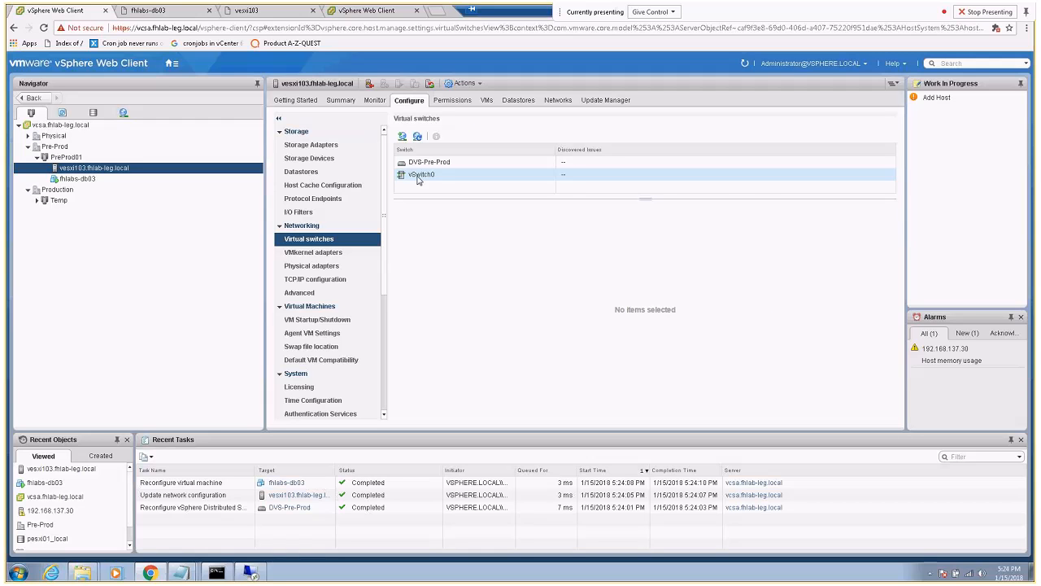
left_click(417, 176)
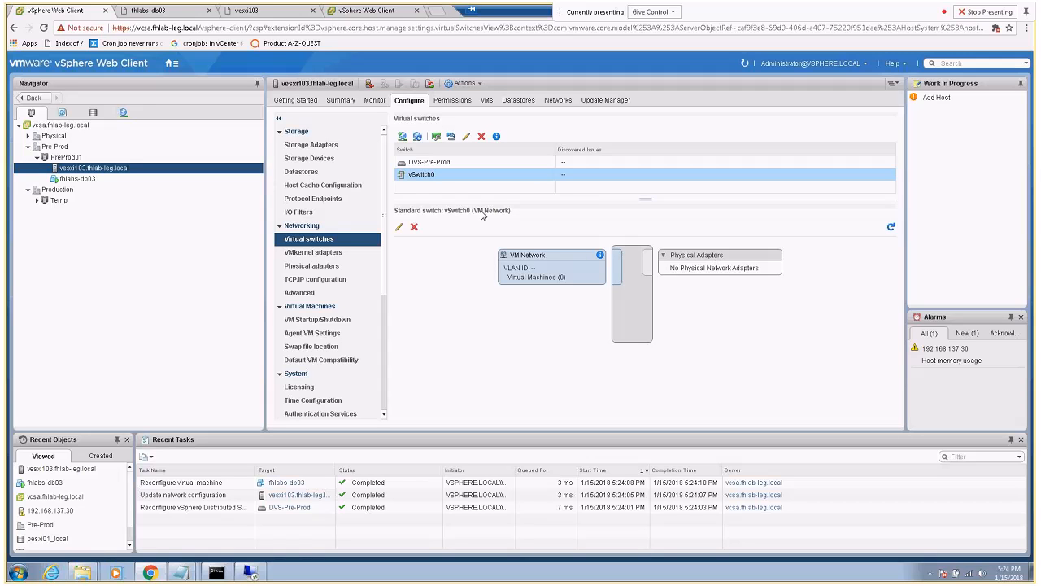
left_click(421, 162)
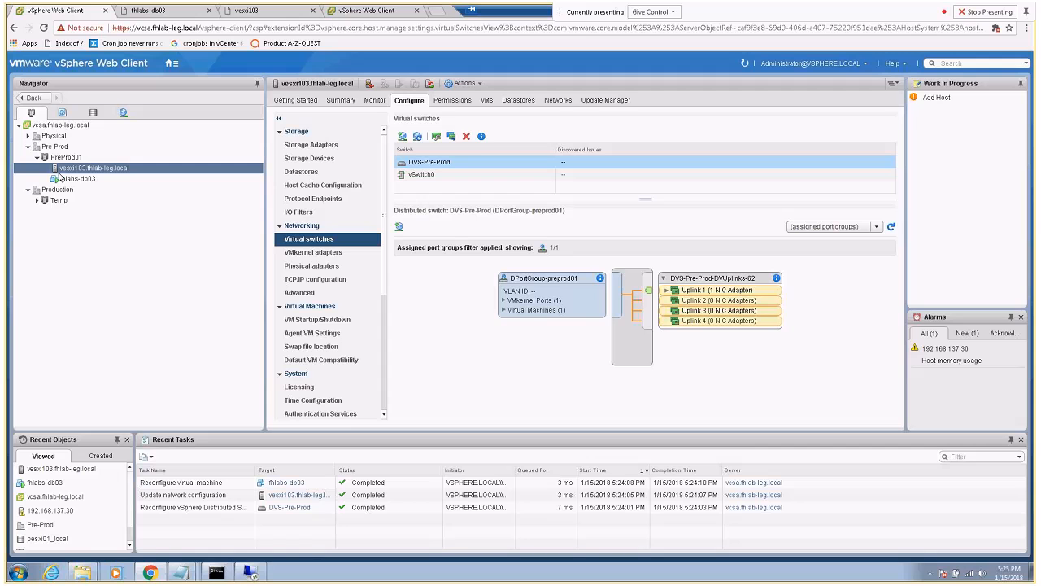
left_click(363, 10)
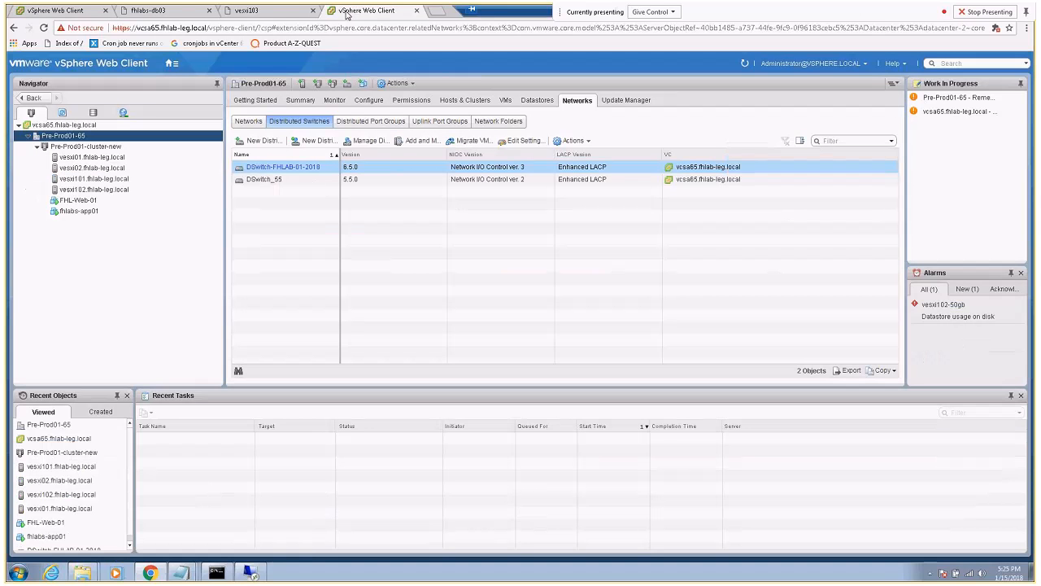
Add host vesxi103 to Pre-Prod01-cluster-new with the root user and its password
left_click(80, 145)
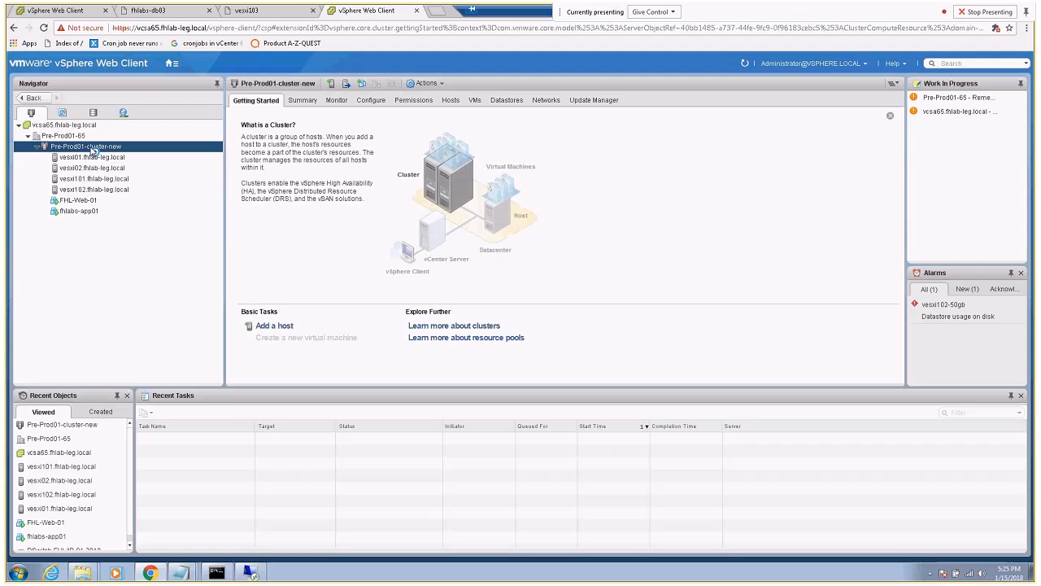
right_click(93, 148)
left_click(119, 165)
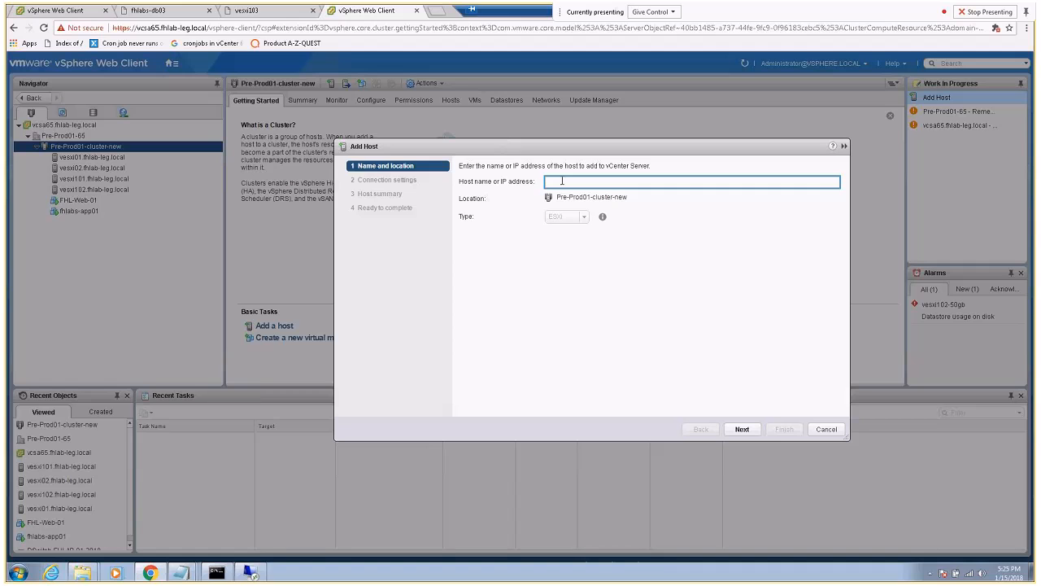
type("vesxi103")
left_click(741, 429)
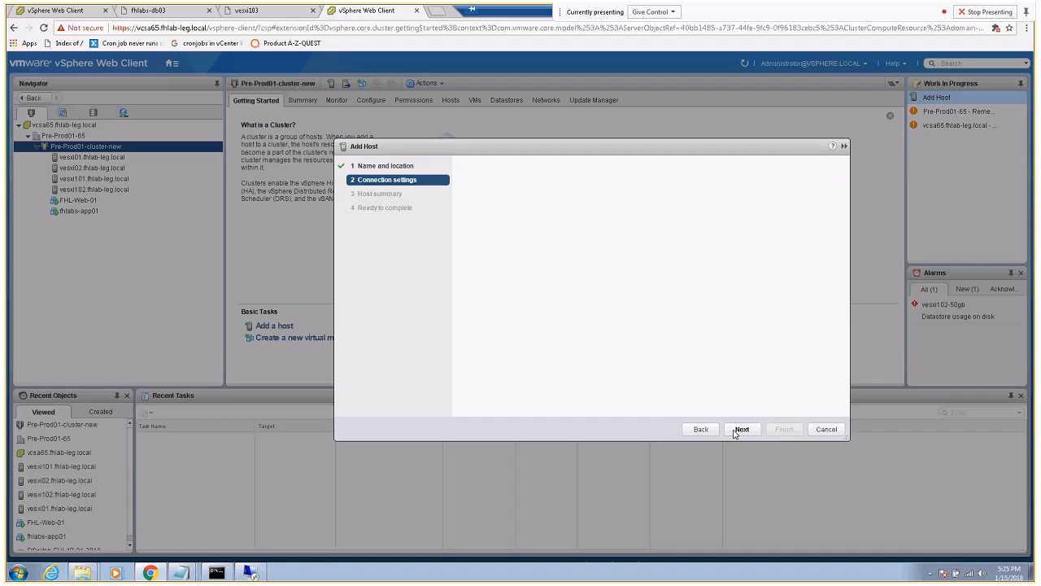
type("root")
key("Tab")
type("**********")
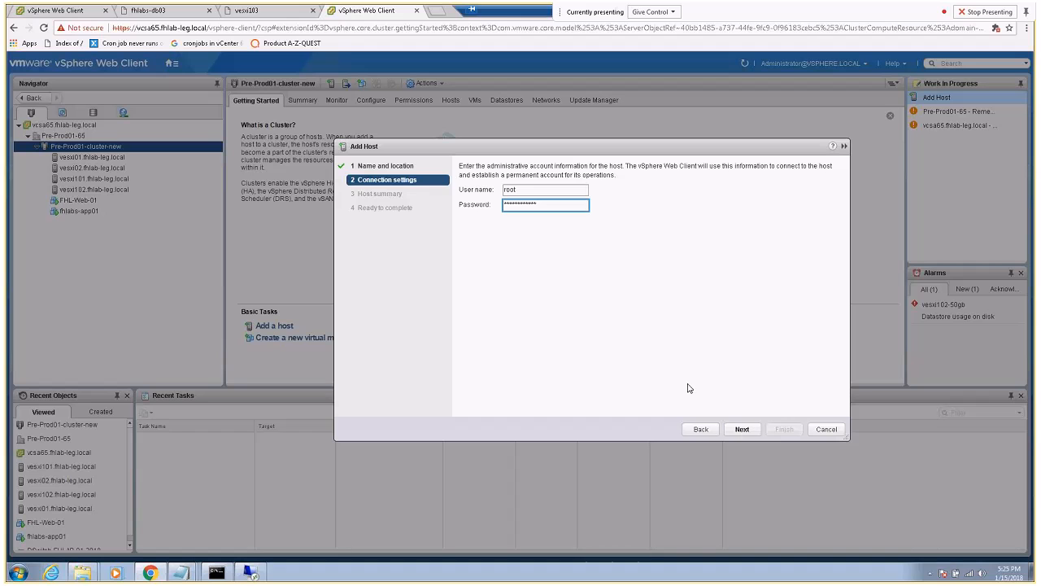
left_click(742, 429)
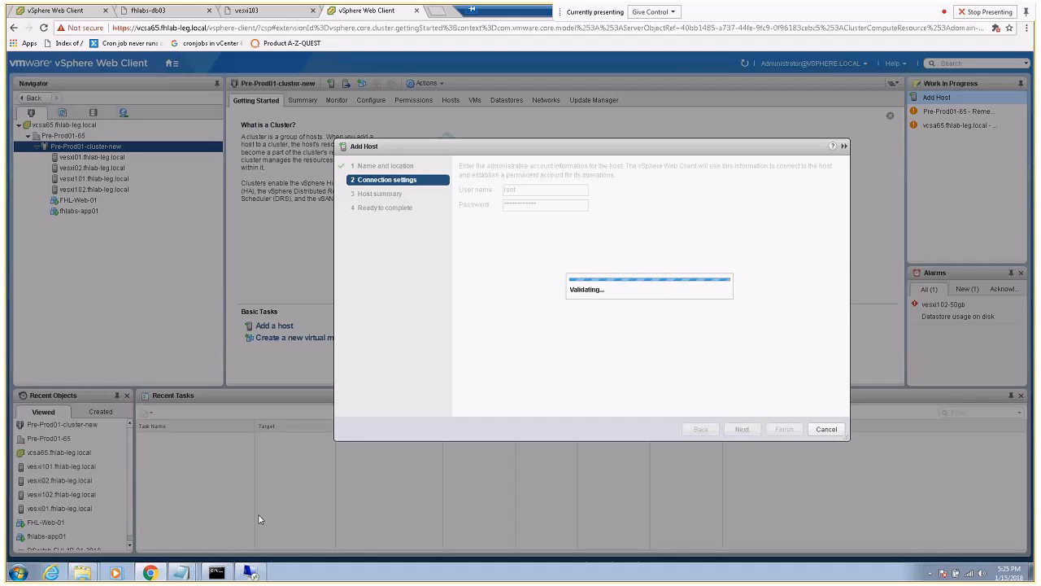
Restart the continuous ping to the VM in the command prompt, then minimize it
left_click(217, 573)
key("Up")
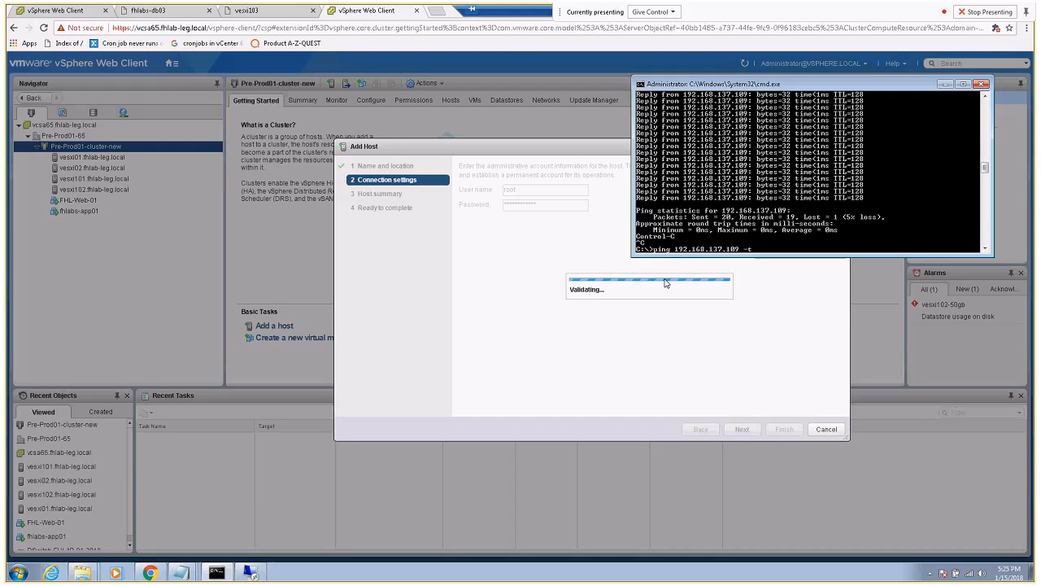
key("Return")
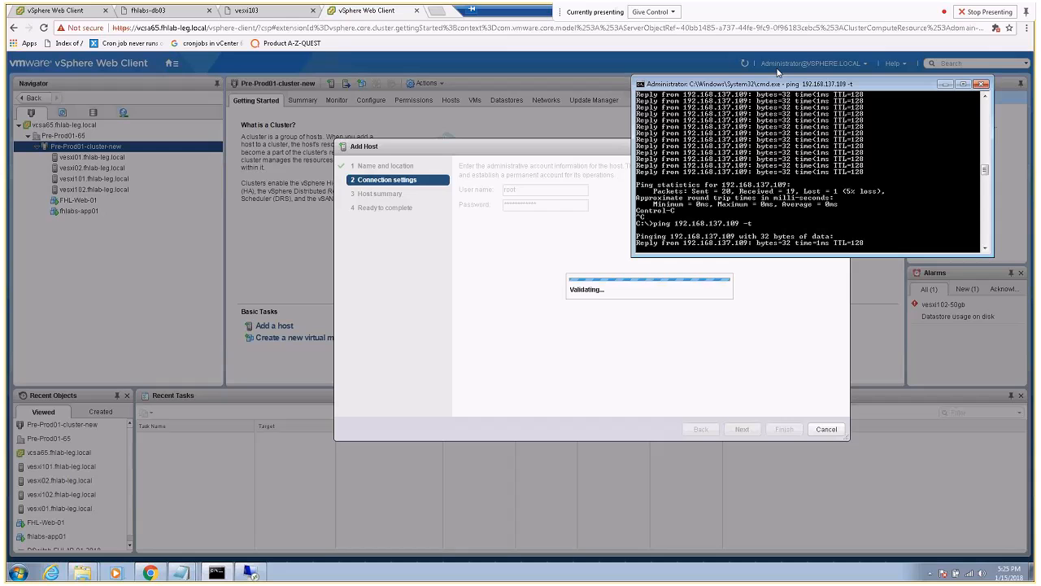
left_click_drag(876, 85, 872, 59)
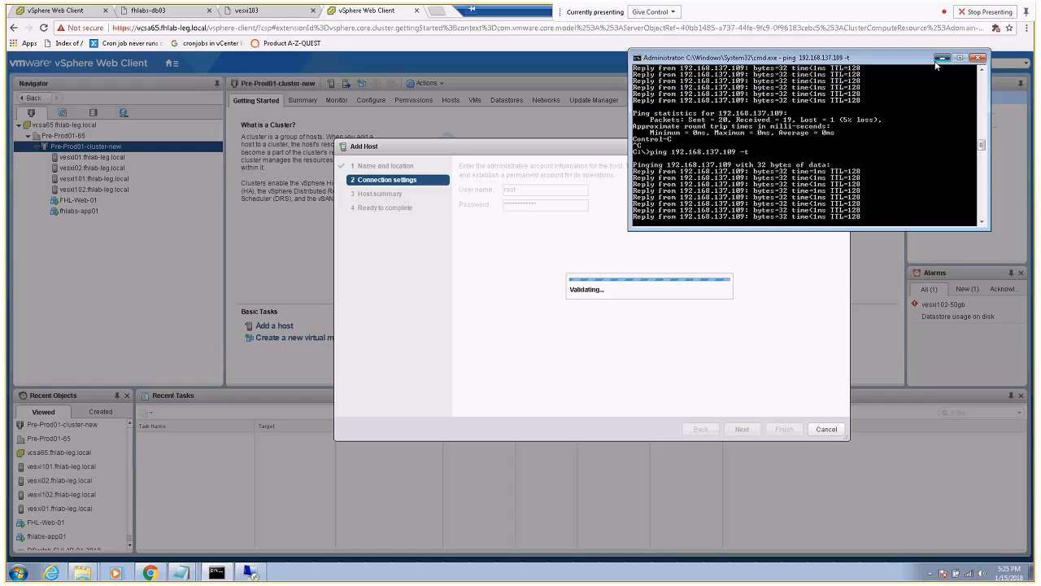
left_click(937, 64)
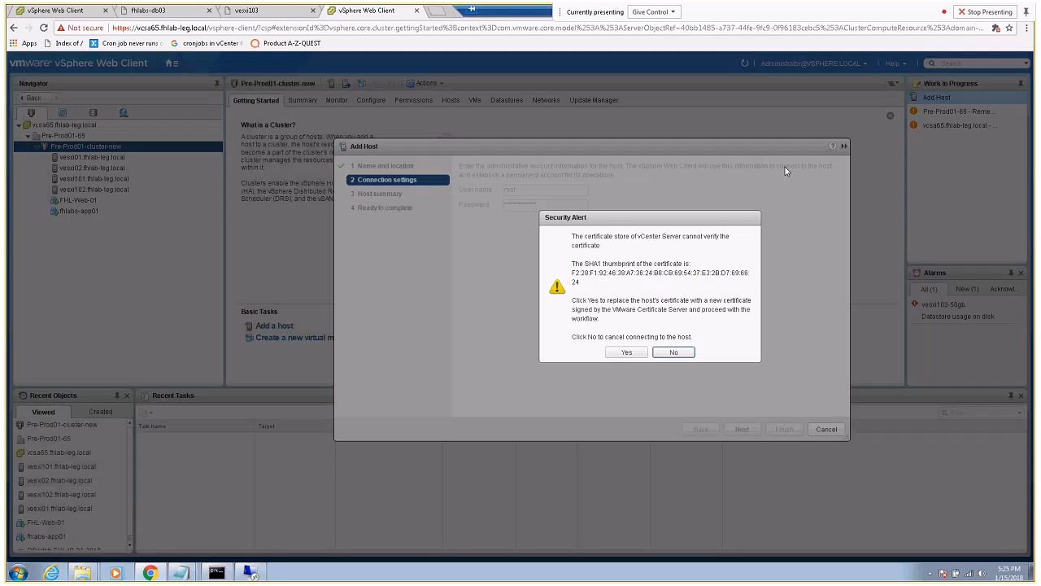
Accept the host certificate, keep Evaluation License and lockdown Disabled, and finish adding vesxi103
left_click(627, 352)
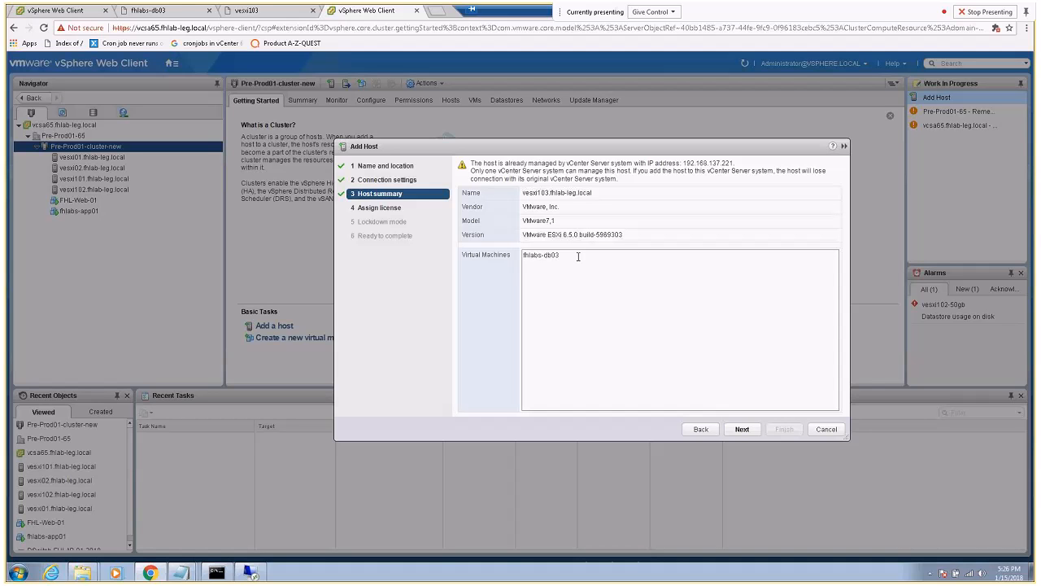
left_click(740, 429)
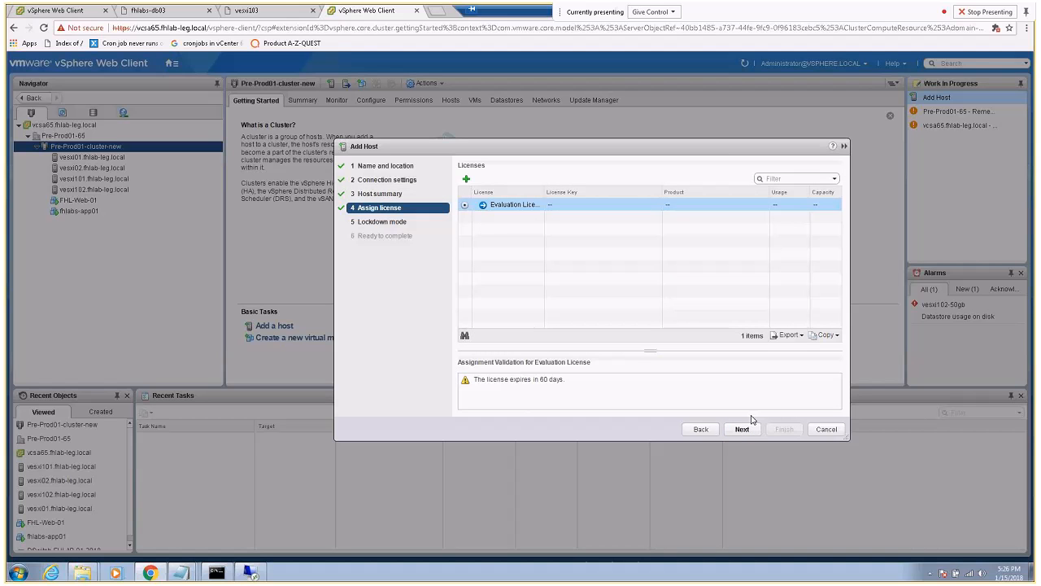
left_click(738, 432)
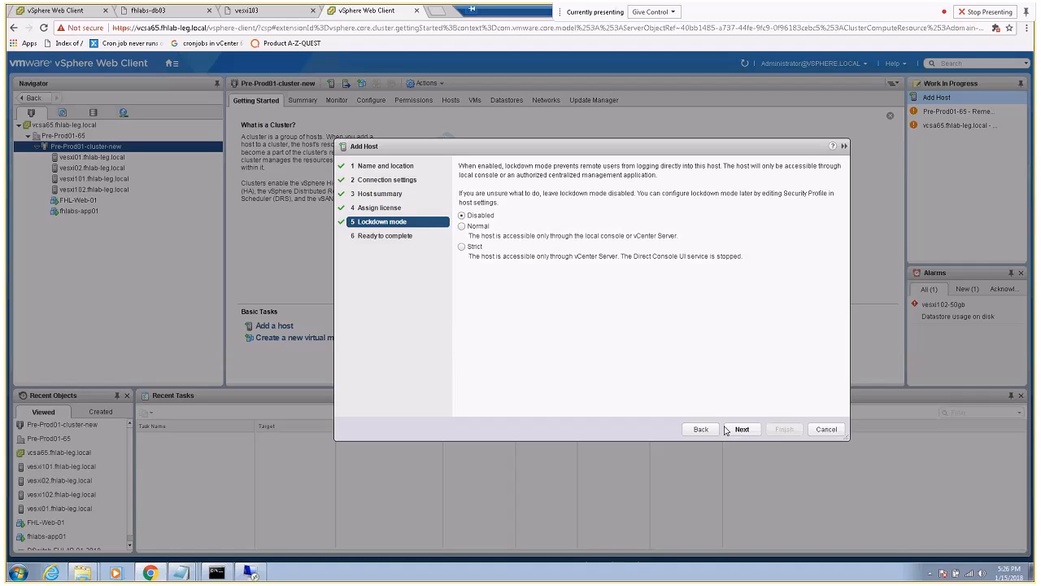
left_click(740, 430)
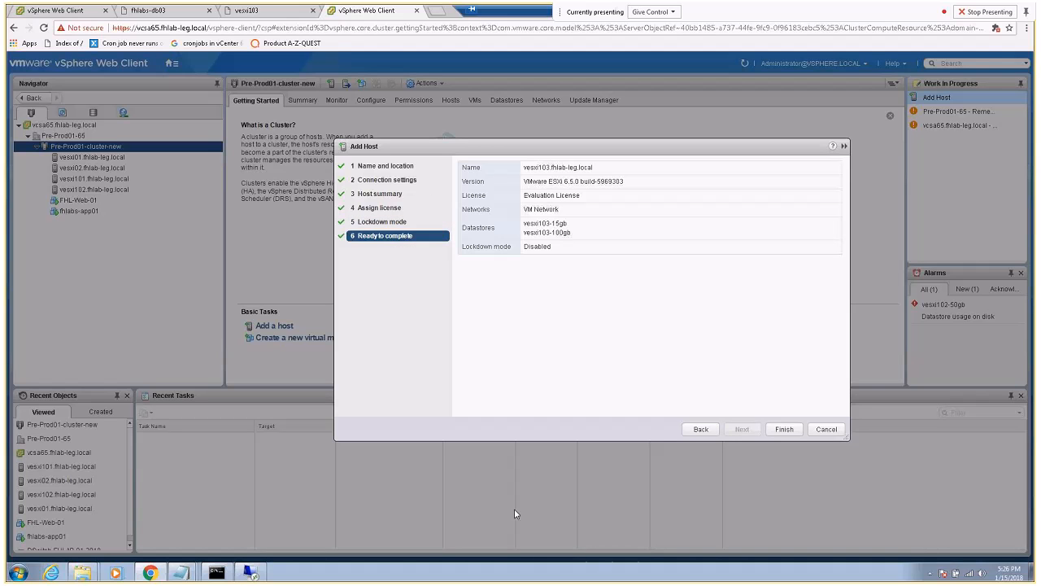
left_click(218, 577)
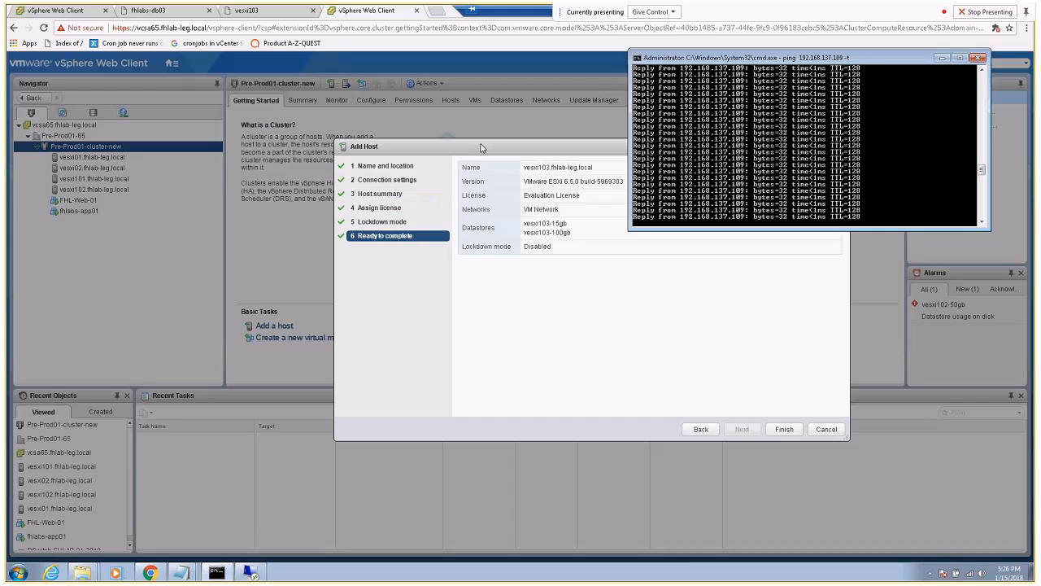
left_click_drag(569, 148, 484, 132)
left_click(218, 572)
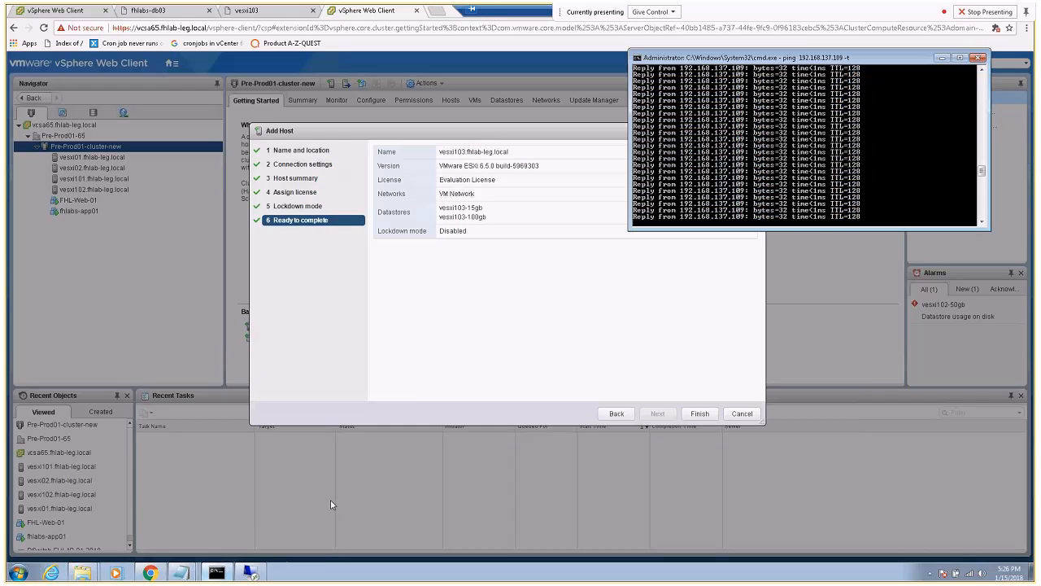
left_click(697, 417)
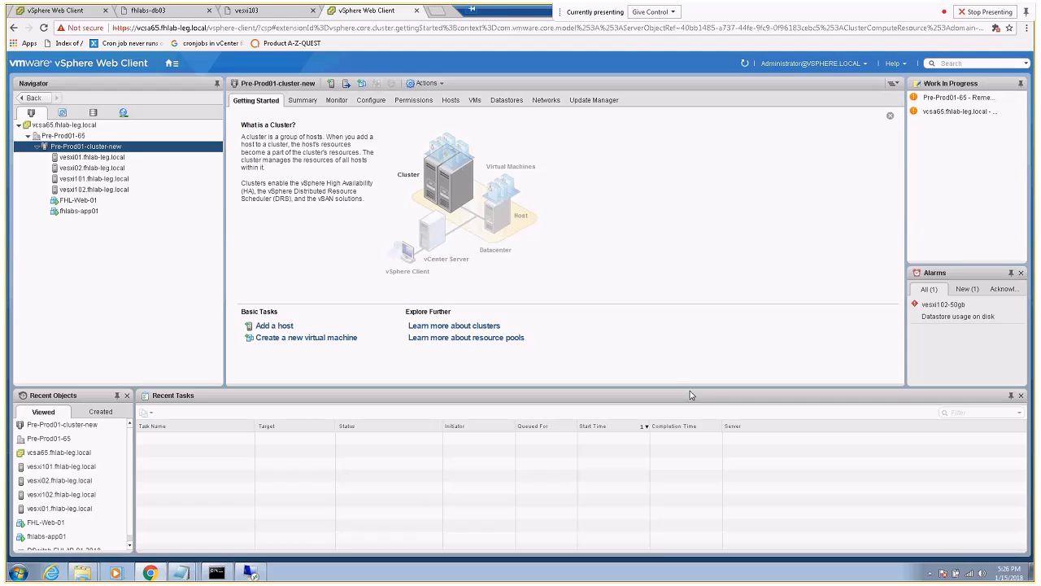
Watch the Add host task complete, stop the ping at 0% loss, and select fhlabs-db03
left_click(217, 573)
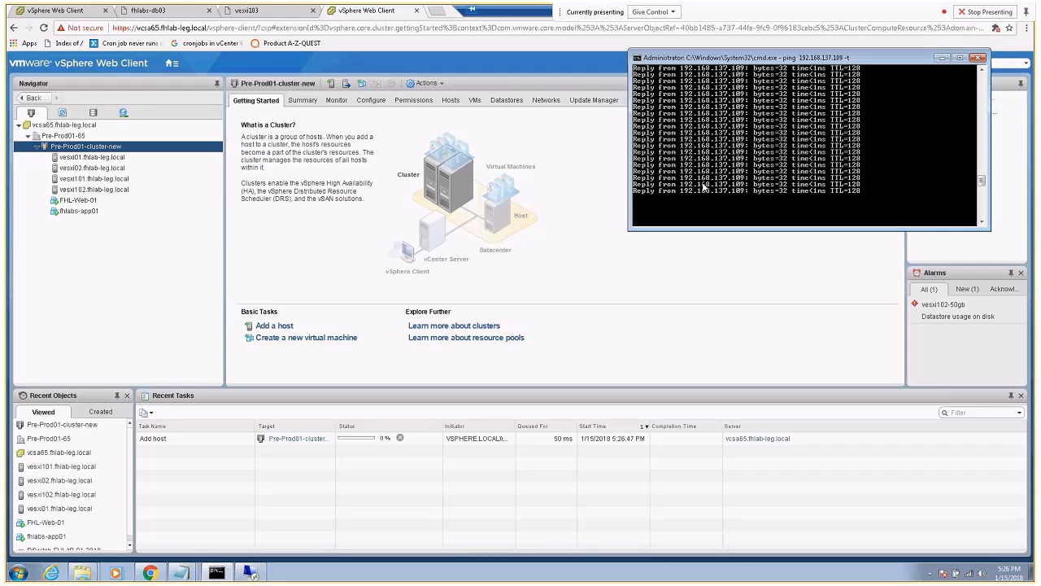
scroll(704, 187, "down", 2)
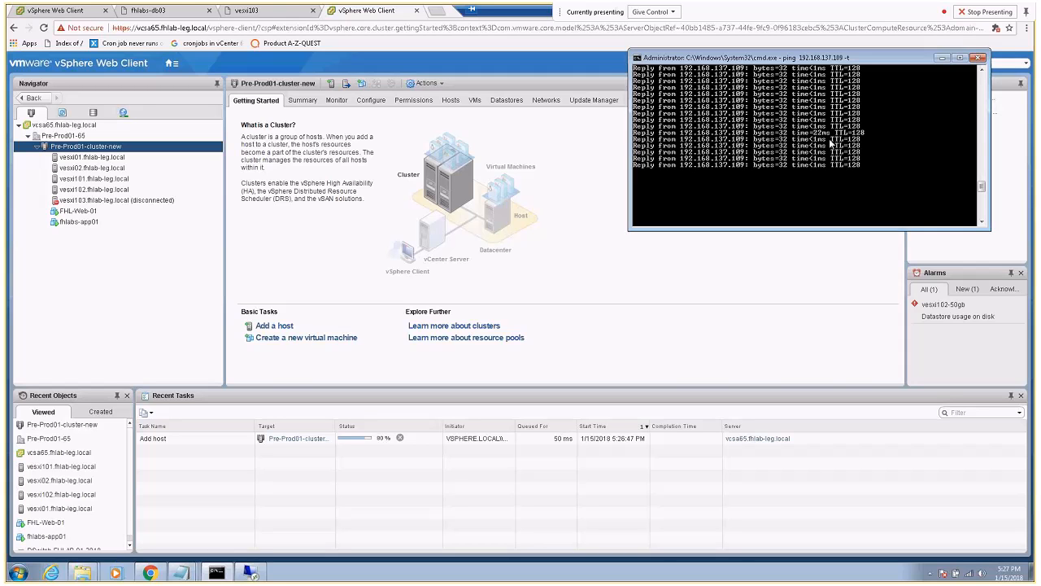
scroll(743, 168, "down", 2)
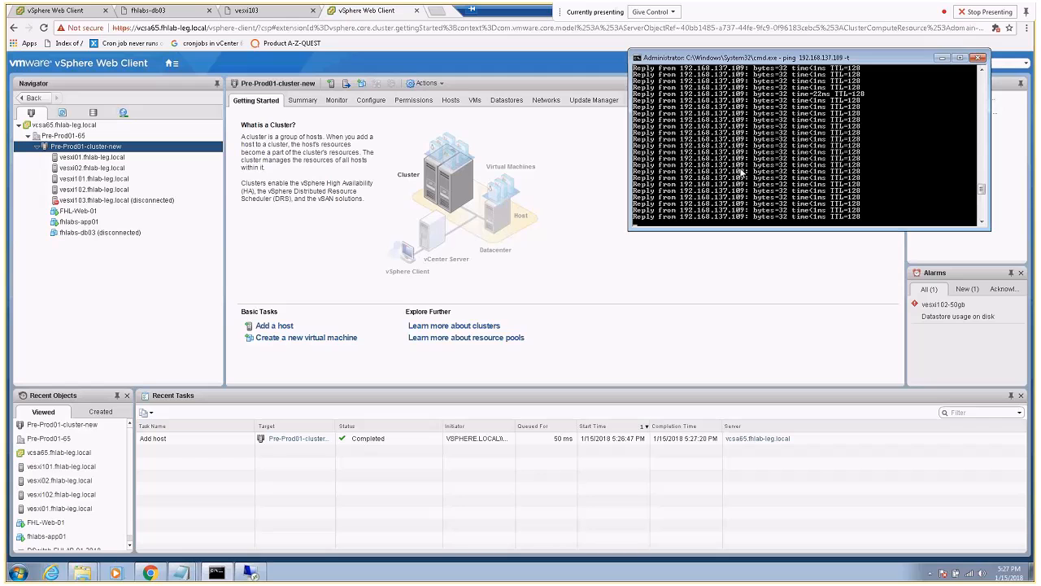
scroll(741, 171, "down", 5)
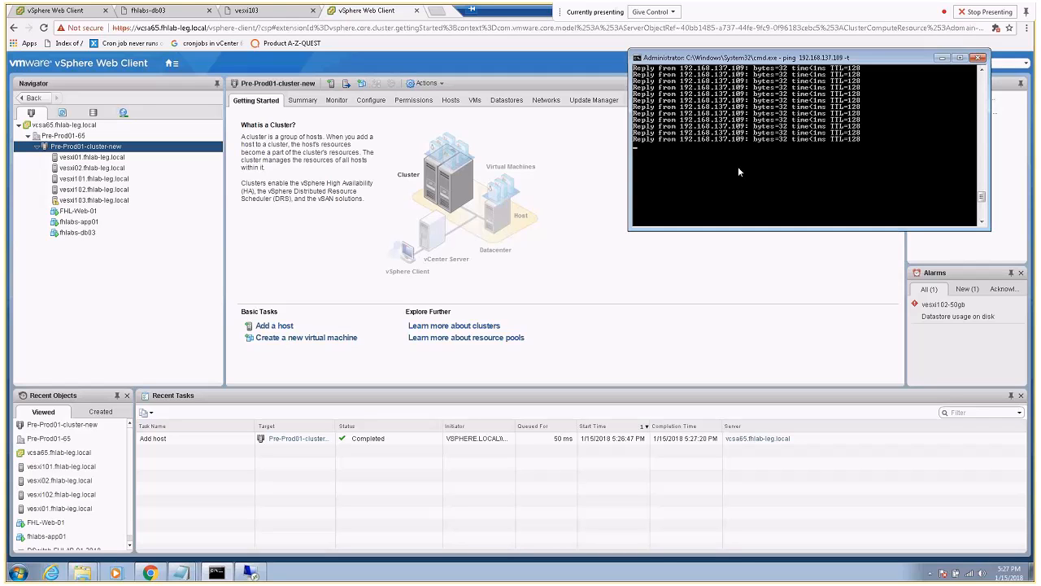
key("ctrl+c")
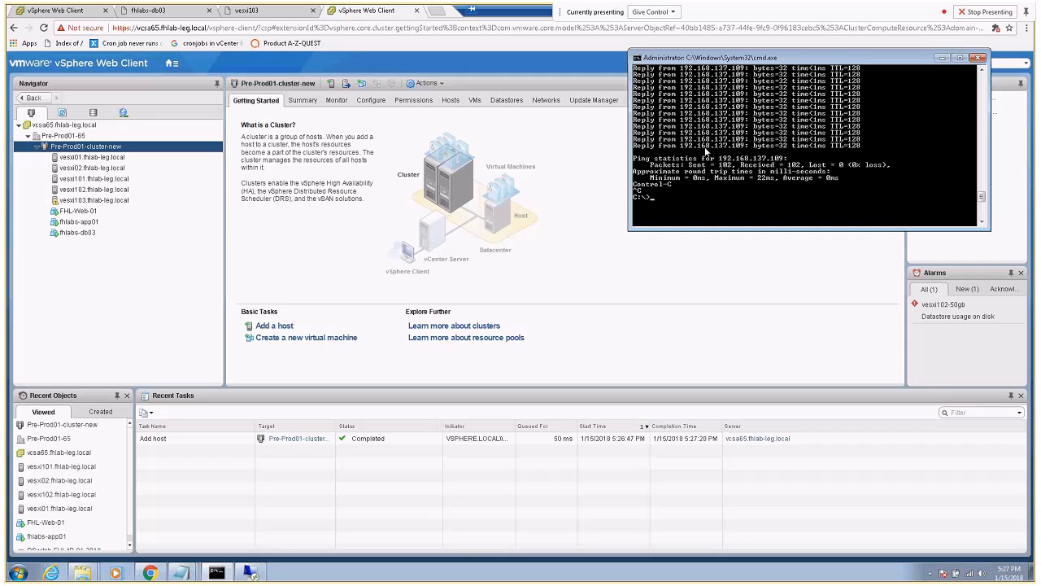
left_click(73, 234)
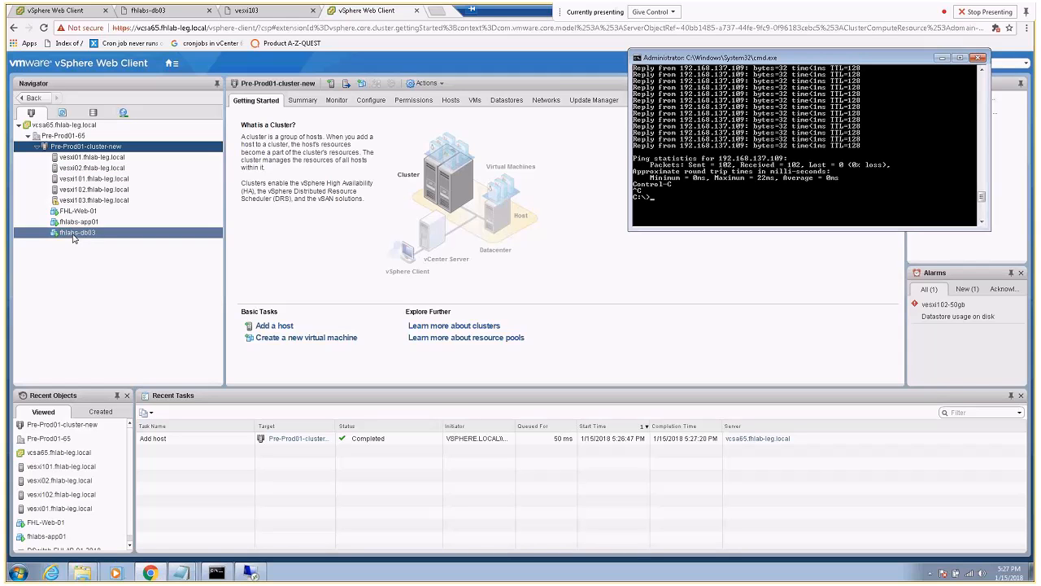
Open a console to fhlabs-db03, check the VM, then return to its summary on vesxi103
left_click(74, 235)
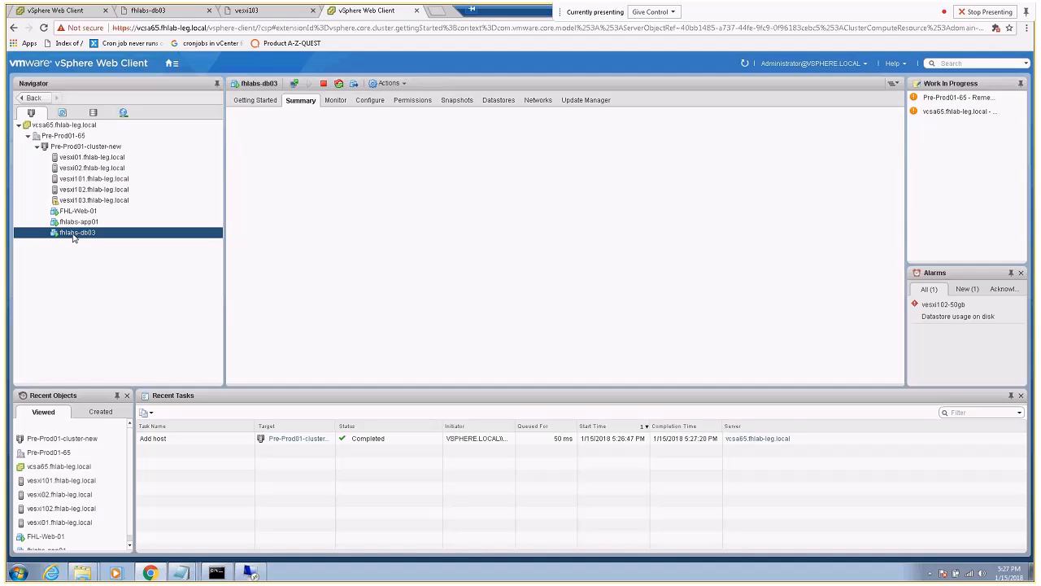
right_click(73, 235)
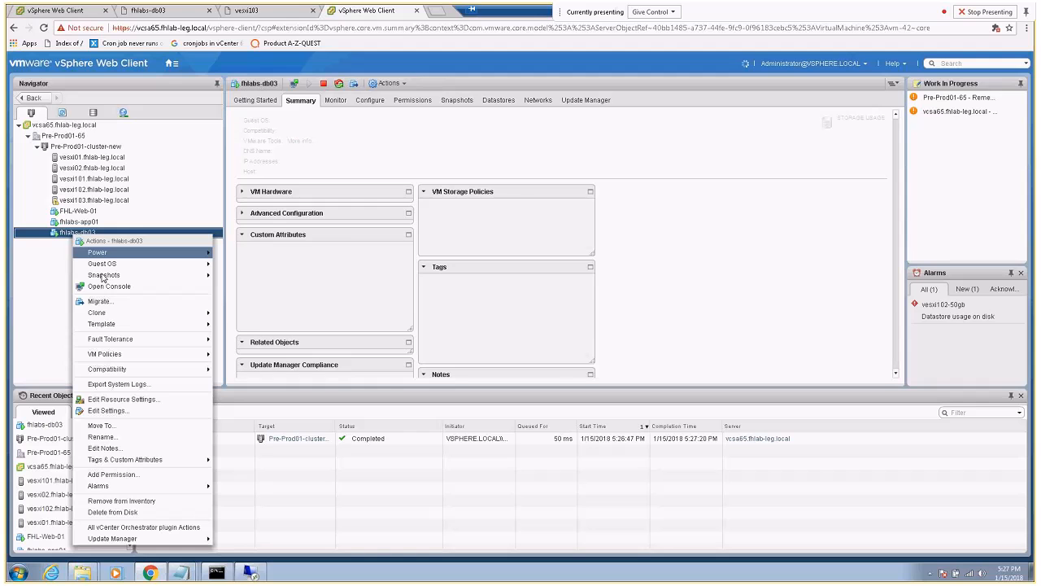
left_click(106, 287)
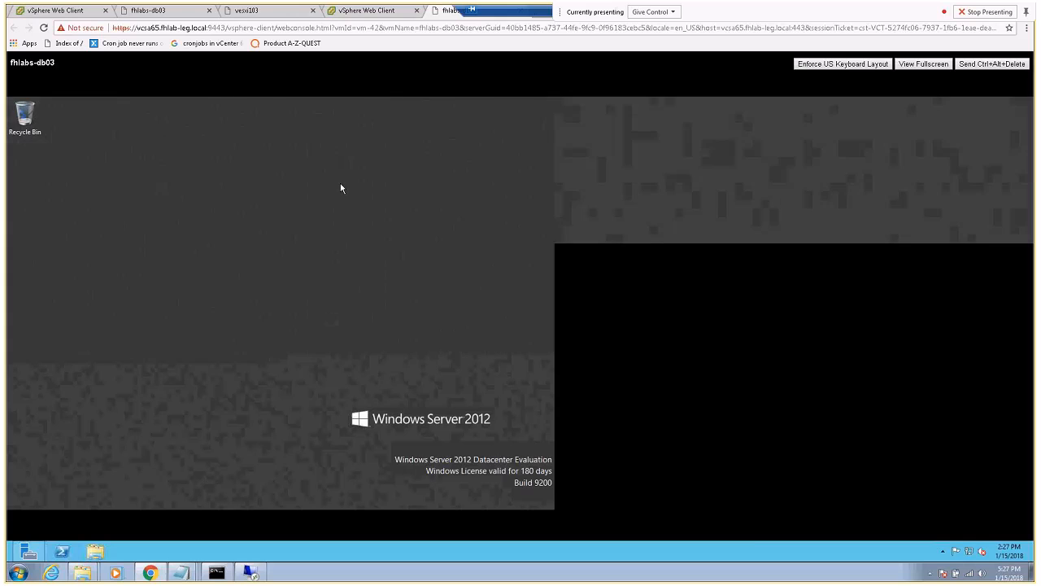
left_click(27, 552)
left_click(353, 10)
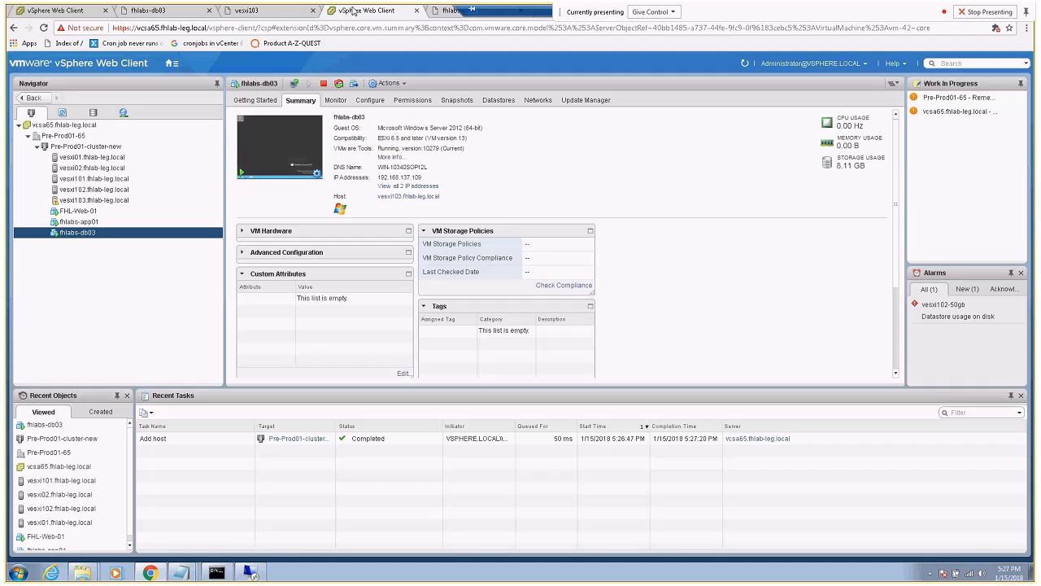
Open vesxi103's virtual switches and compare the DVS-Pre-Prod alert across both vCenter sessions
left_click(84, 200)
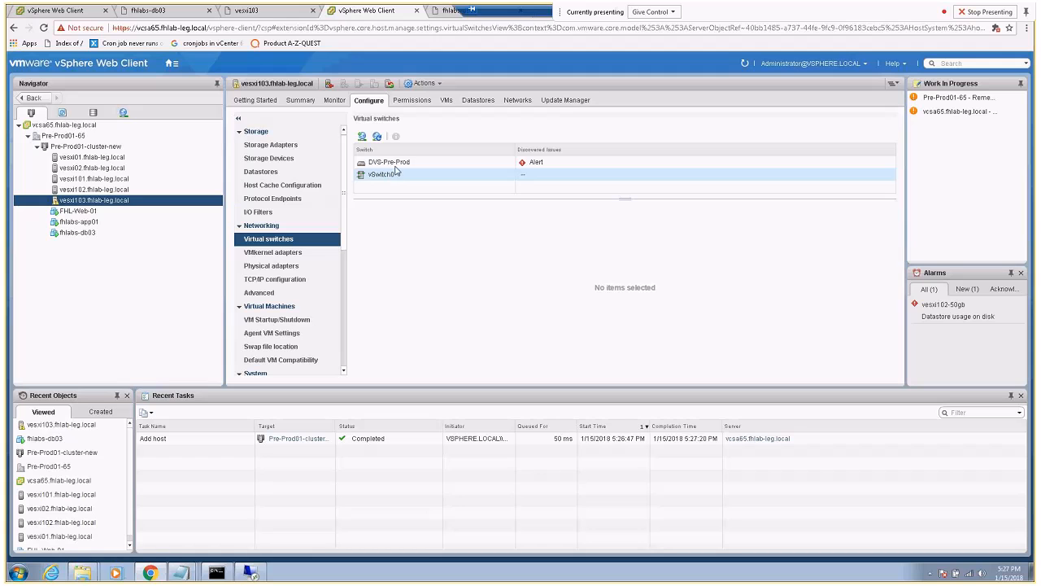
left_click(395, 169)
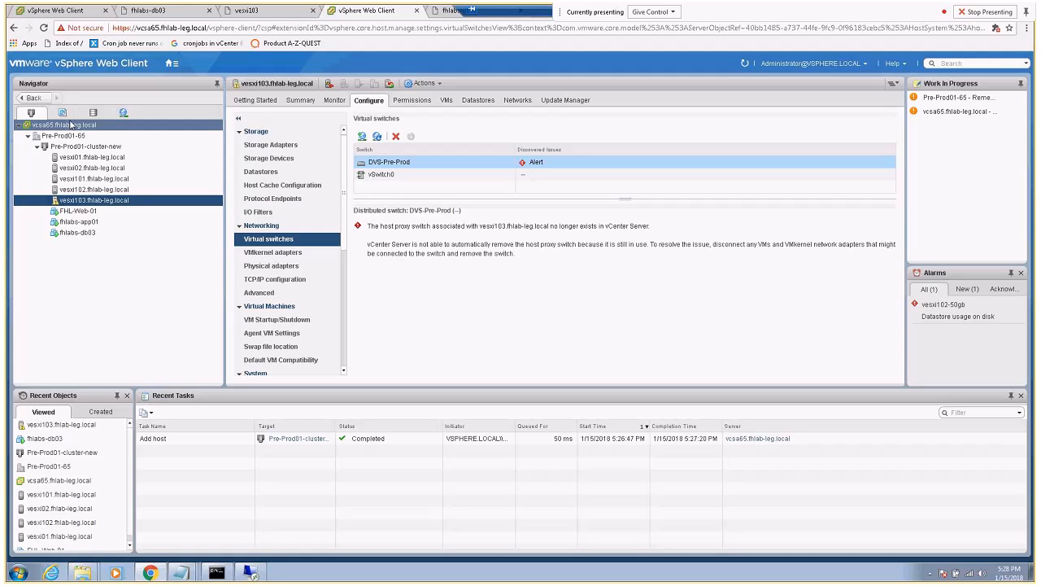
left_click(54, 13)
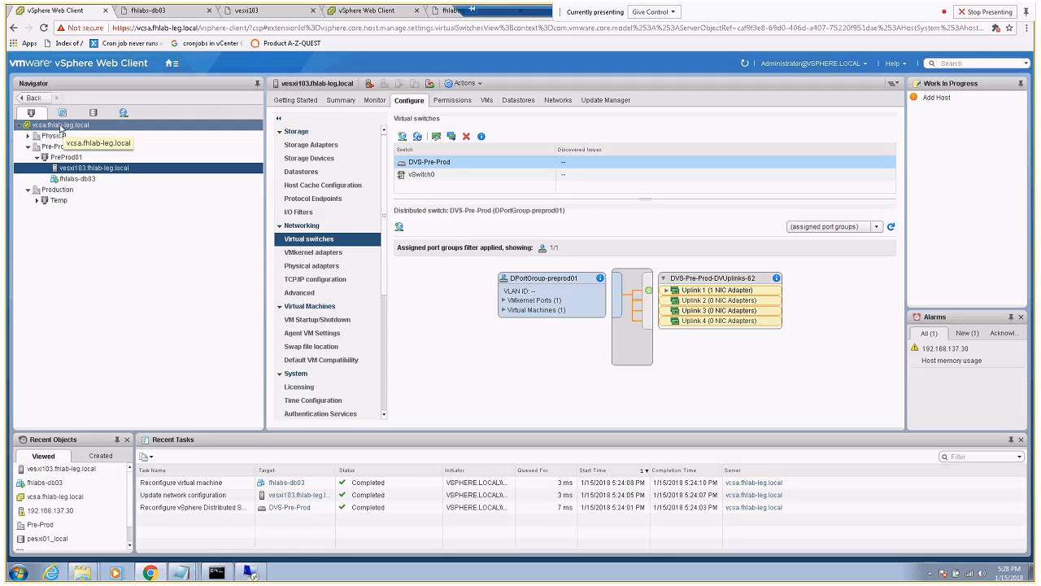
left_click(370, 10)
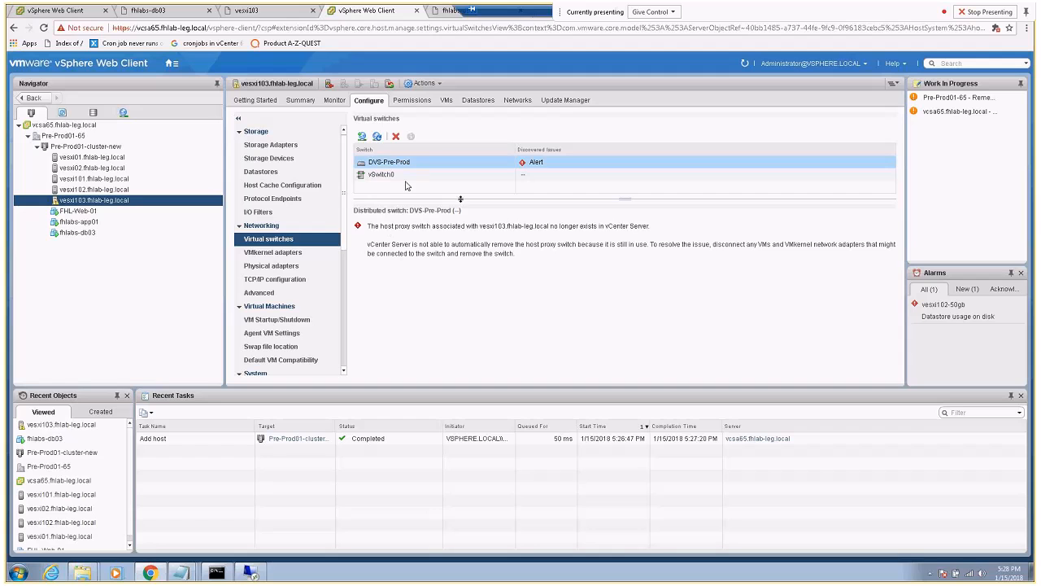
Glance at the ping, review vSwitch0 and the DVS-Pre-Prod alert again, then select Pre-Prod01-cluster-new
left_click(220, 573)
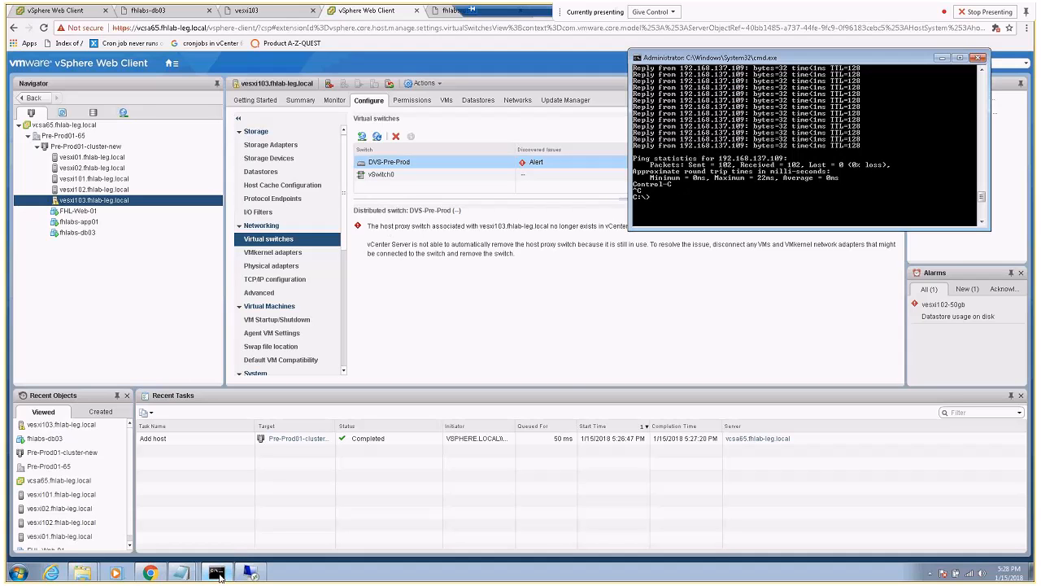
left_click(219, 573)
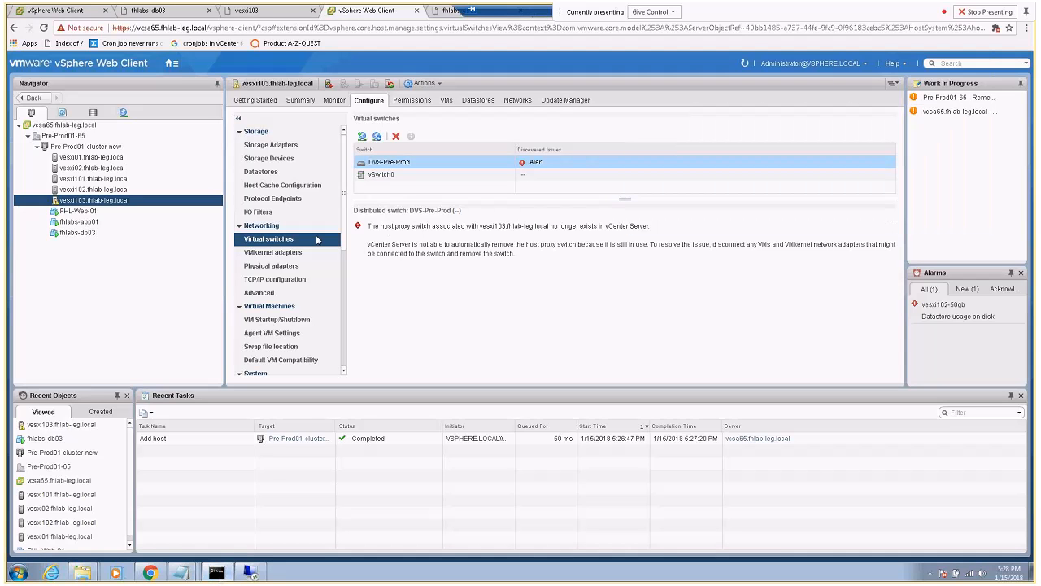
left_click(376, 177)
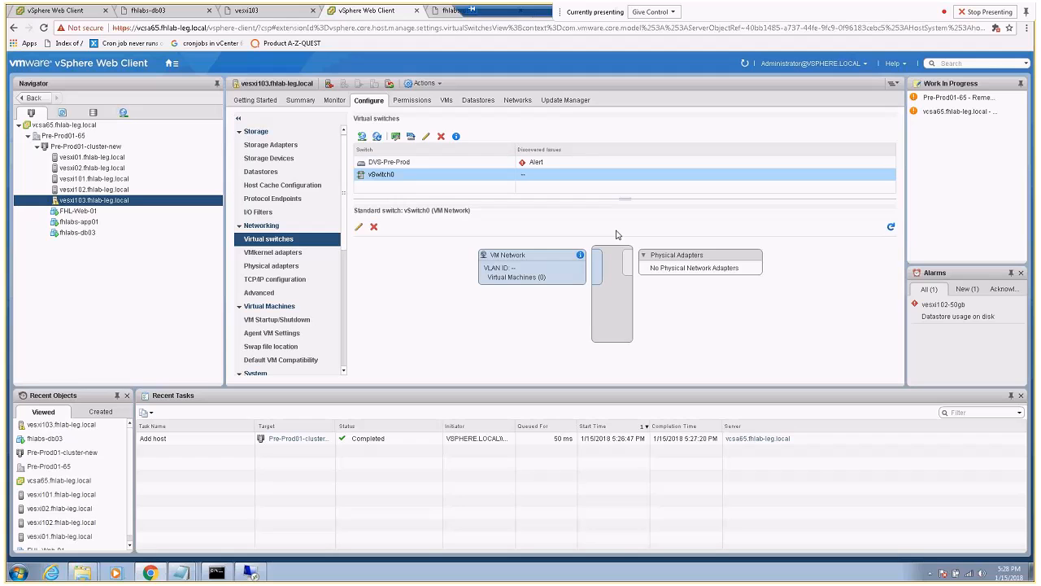
left_click(387, 164)
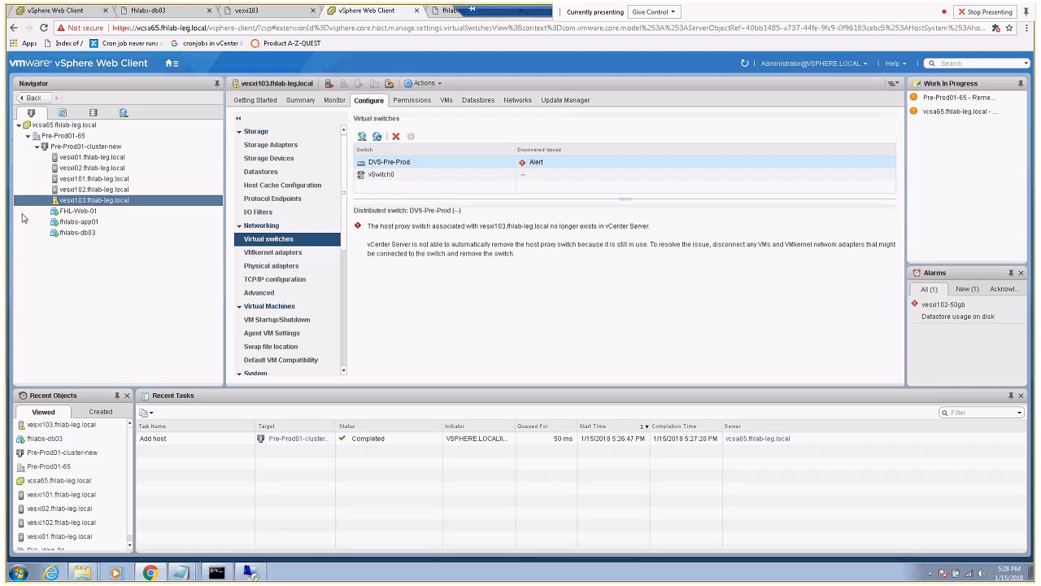
left_click(81, 147)
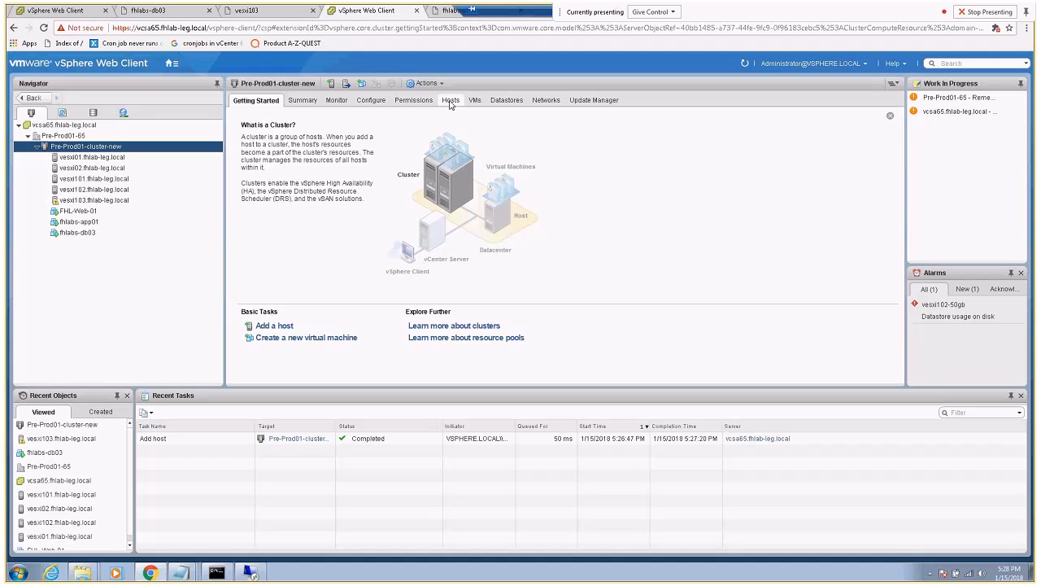
Start Add and Manage Hosts on DSwitch-FHLAB-01-2018 with the Add hosts task
left_click(539, 102)
left_click(284, 123)
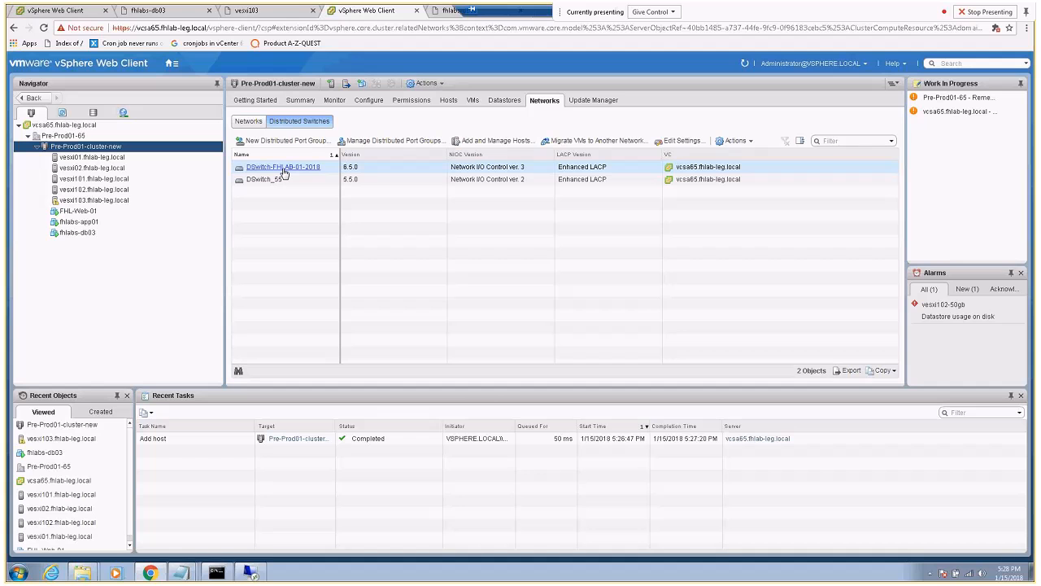
left_click(495, 141)
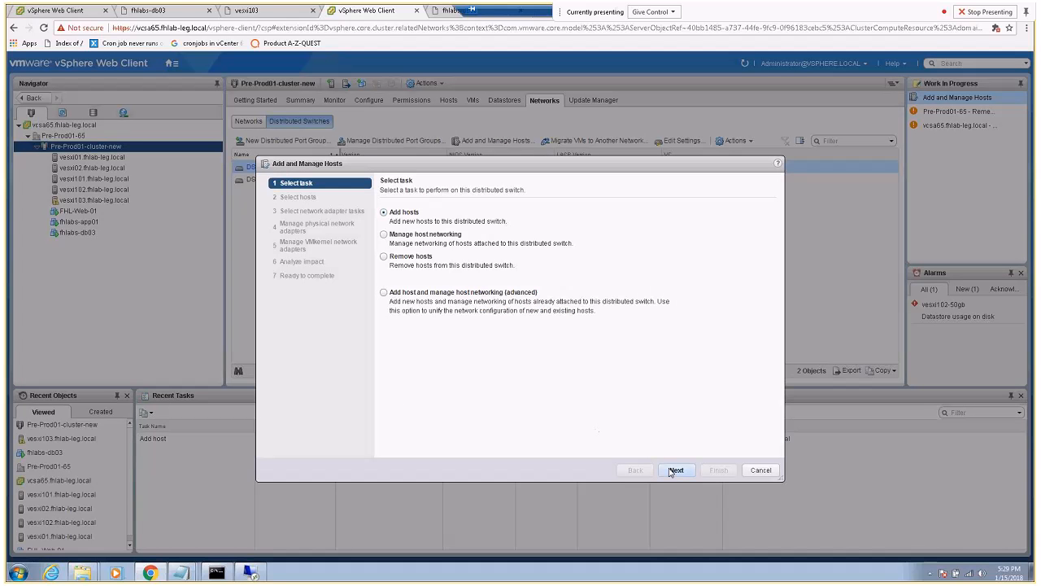
left_click(663, 471)
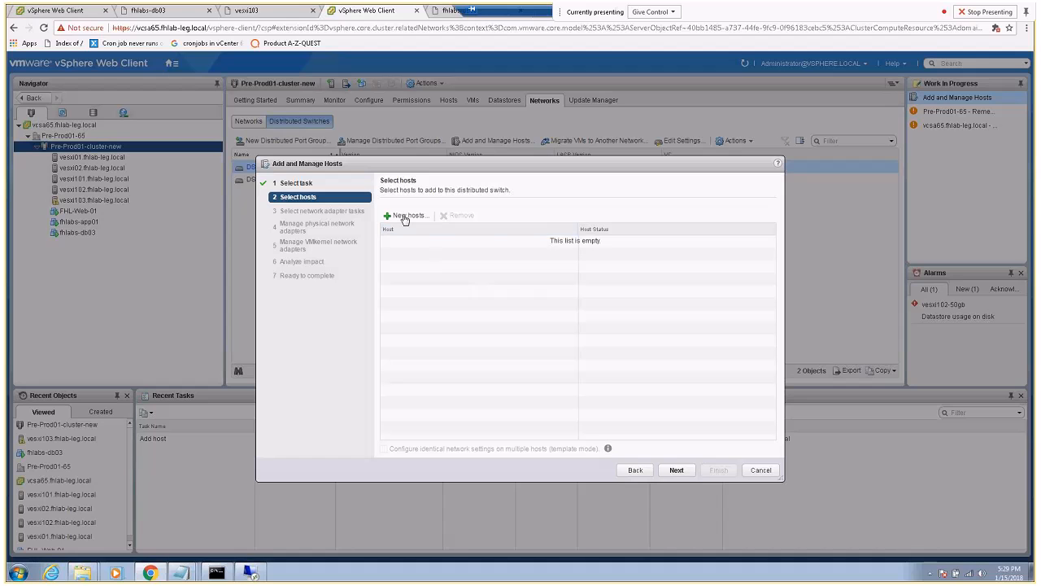
Pick vesxi103 as the new host and select physical, VMkernel and VM networking migration
left_click(404, 216)
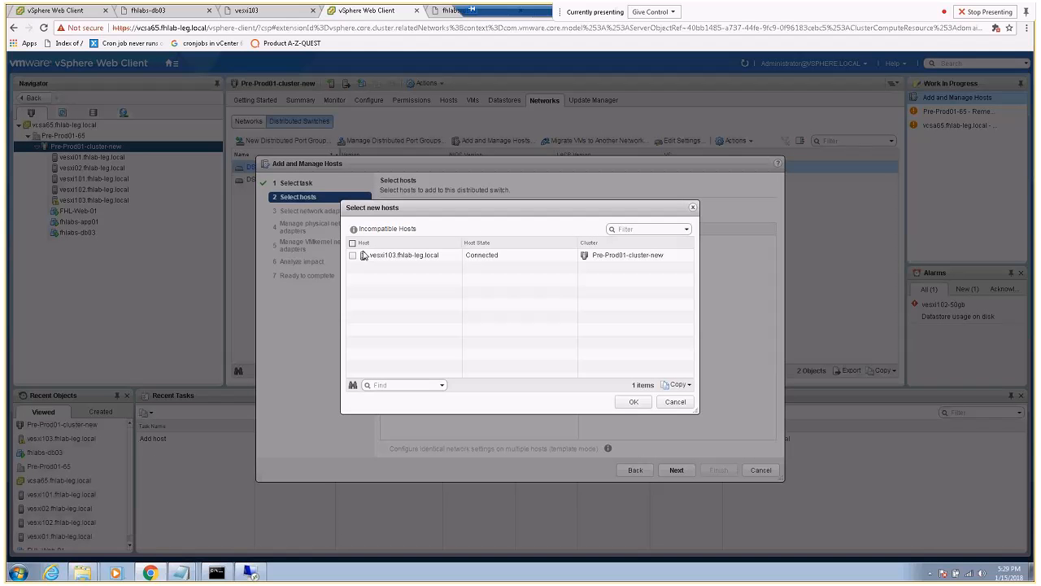
left_click(363, 256)
left_click(628, 402)
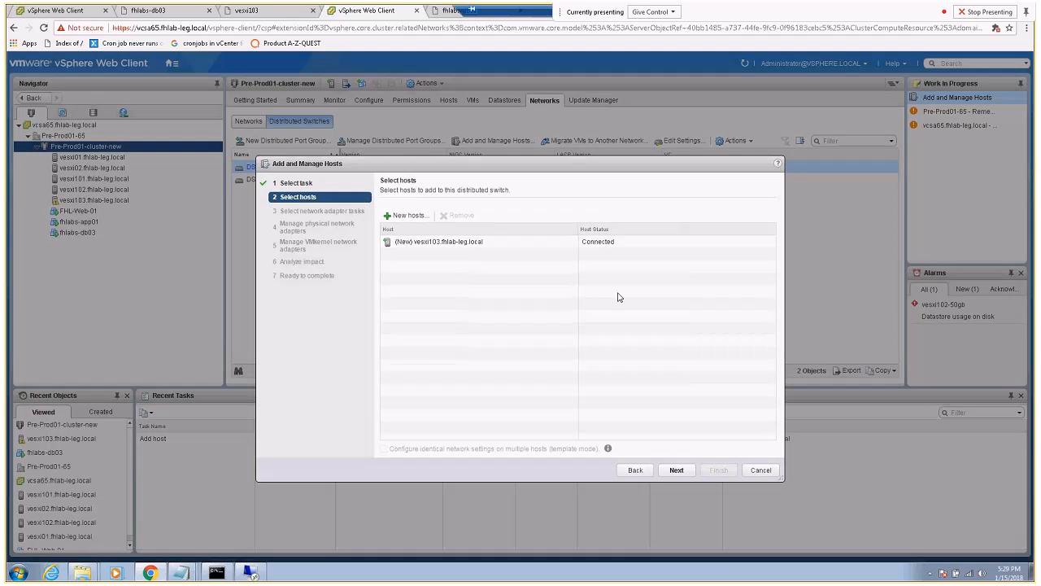
left_click(676, 471)
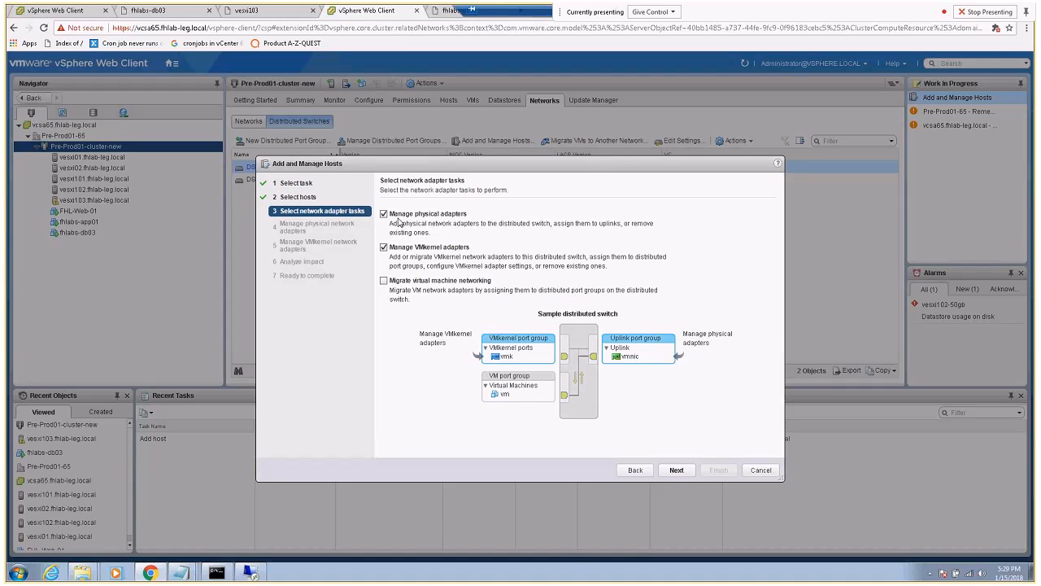
left_click(384, 280)
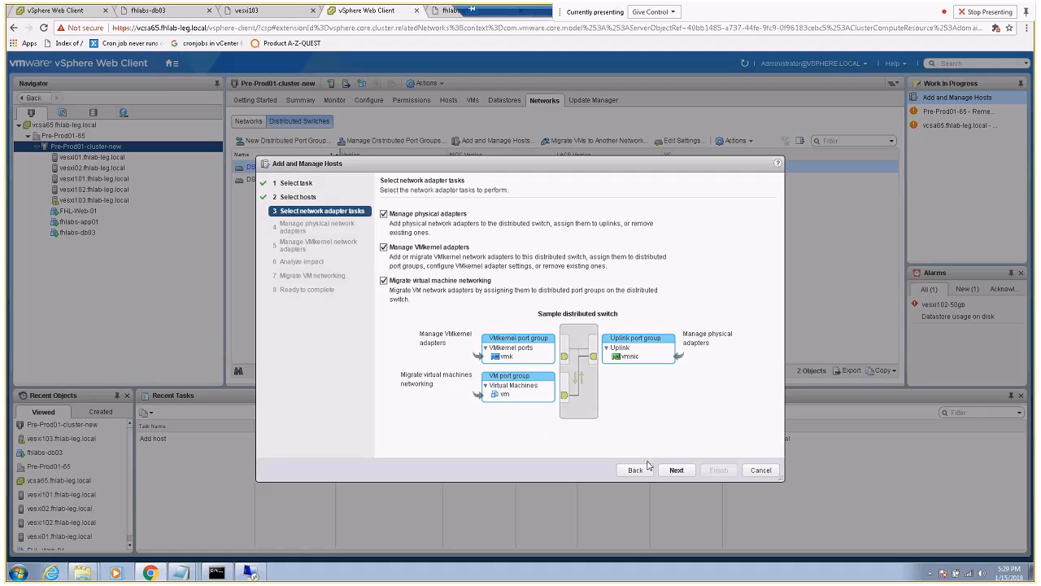
left_click(673, 471)
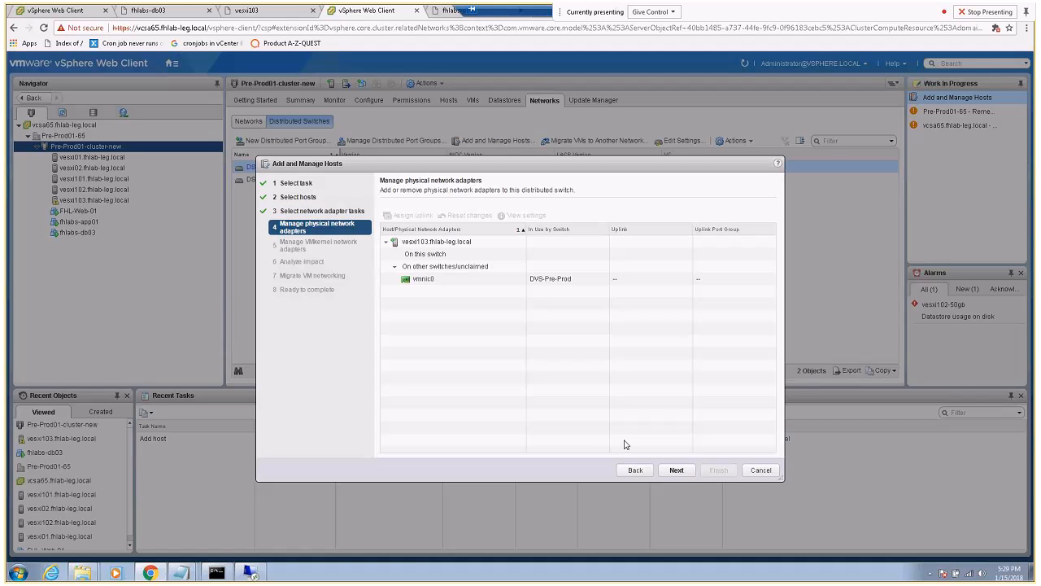
Assign physical adapter vmnic0 to Uplink 1
left_click(434, 277)
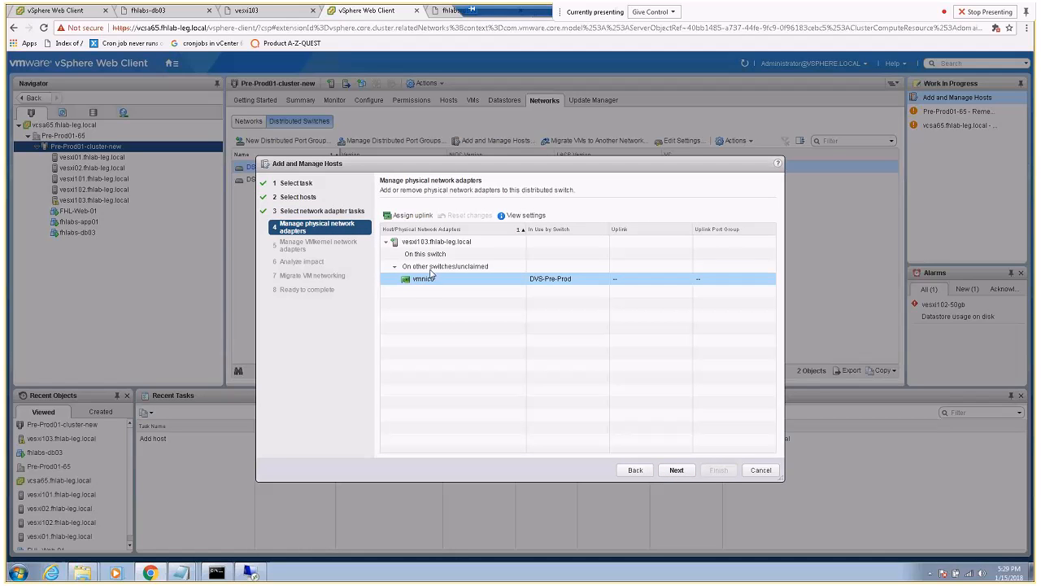
left_click(410, 215)
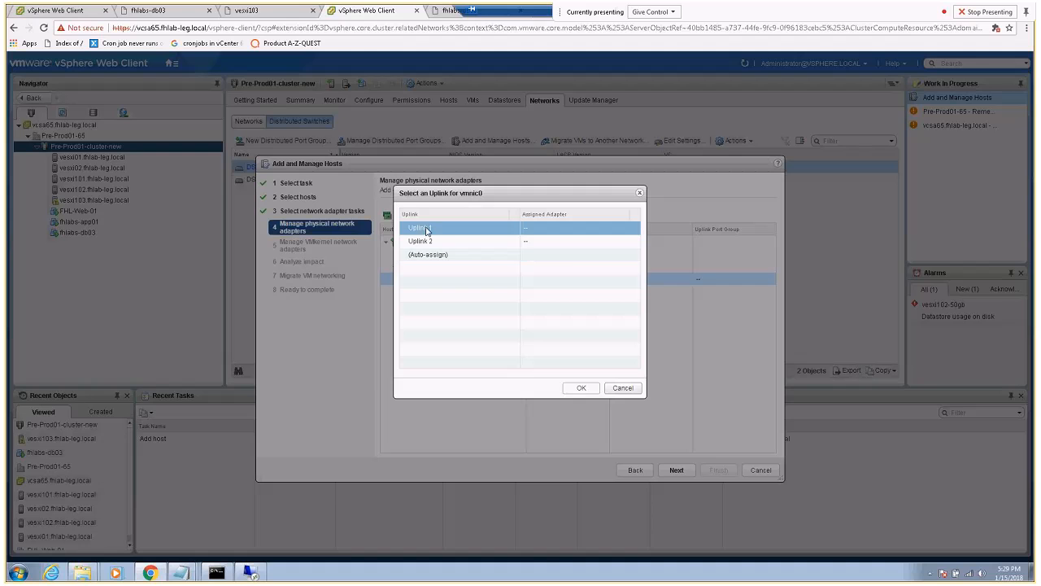
left_click(582, 389)
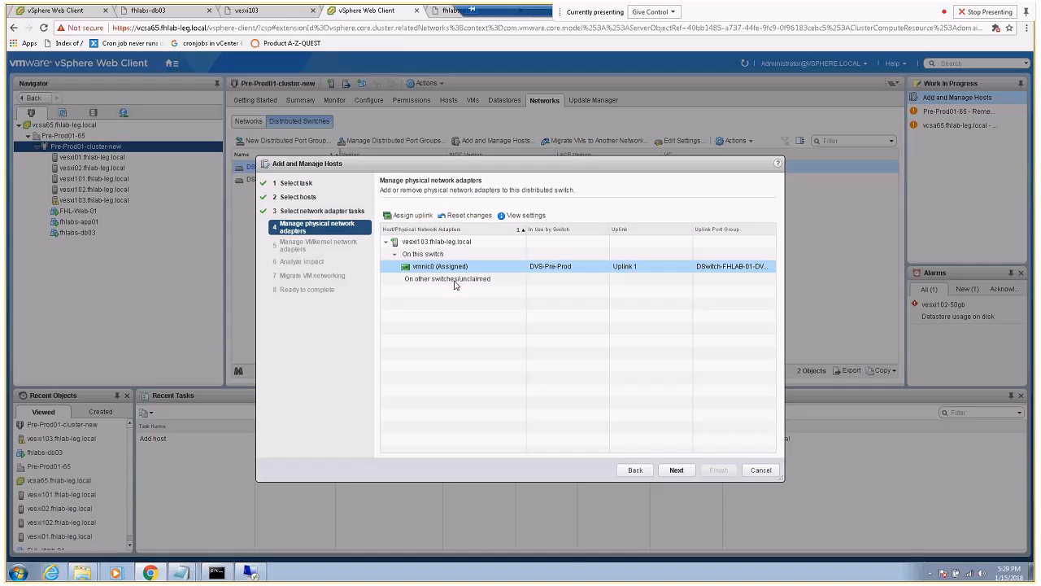
left_click(676, 471)
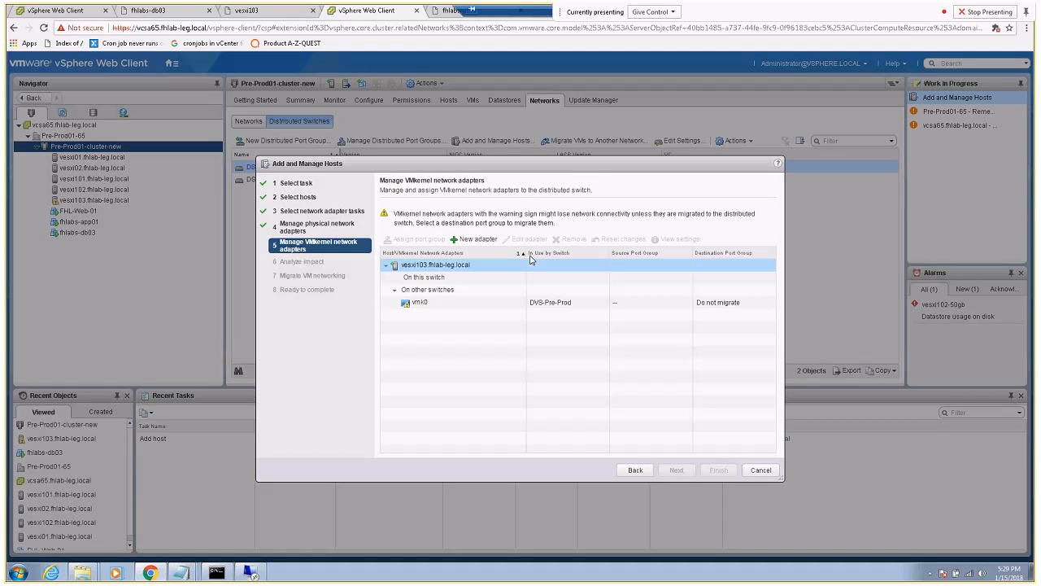
Move VMkernel adapter vmk0 to DPortGroup01 and proceed to impact analysis
left_click(444, 303)
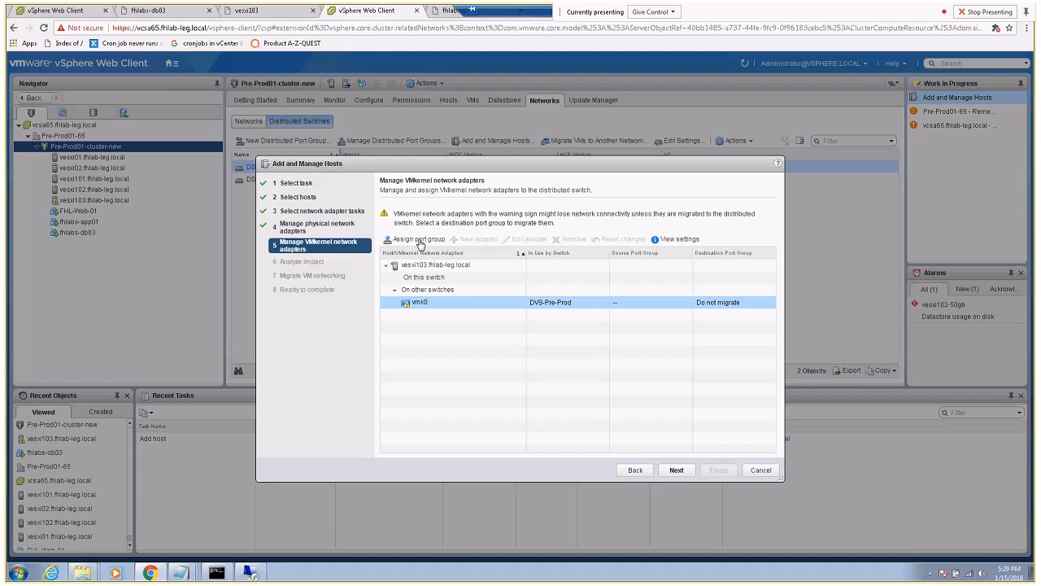
left_click(416, 239)
left_click(366, 221)
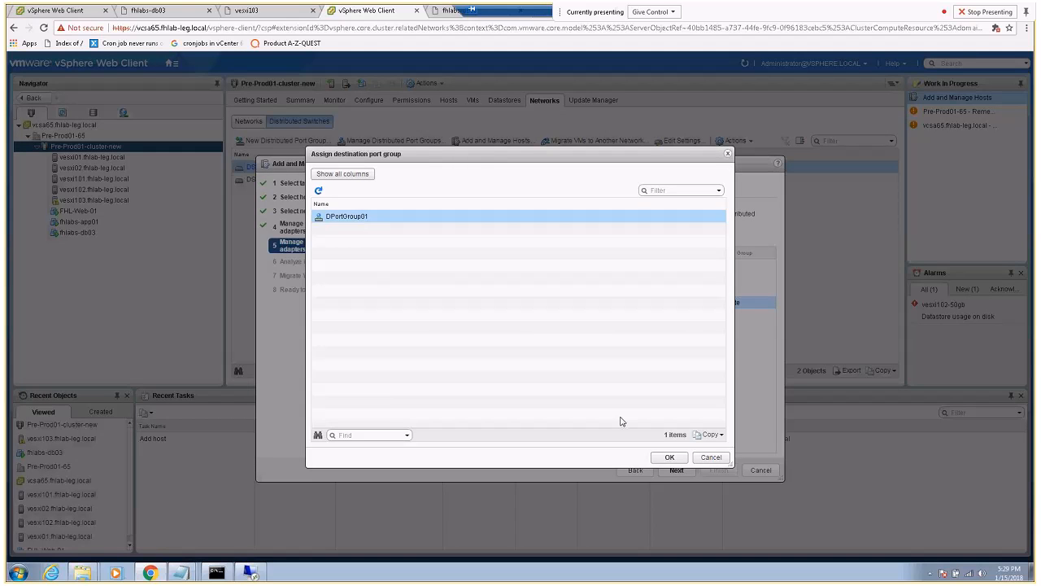
left_click(670, 457)
left_click(666, 466)
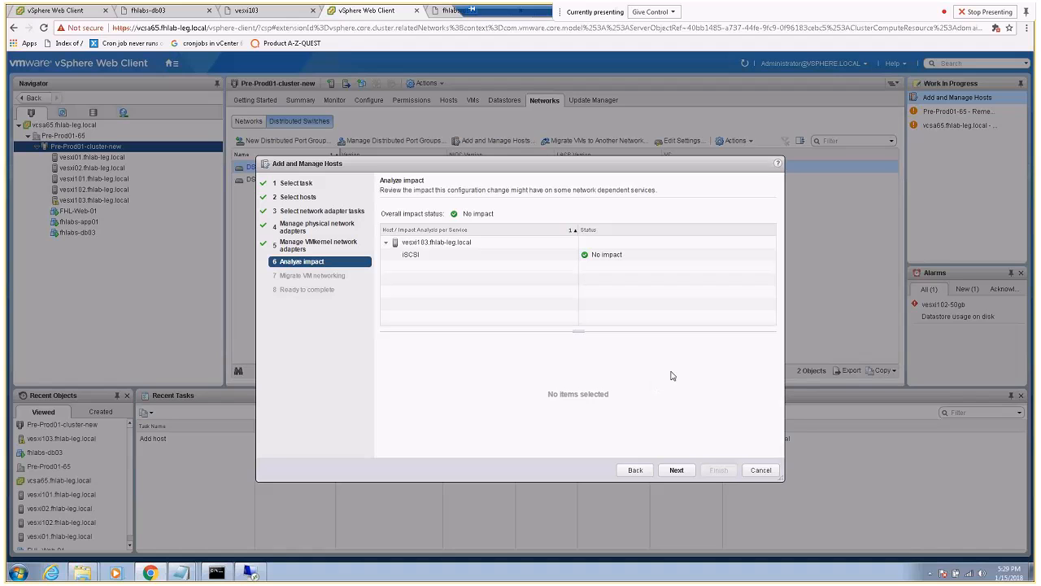
Assign fhlabs-db03's network adapter to DPortgroup01 and proceed to Ready to complete
left_click(675, 470)
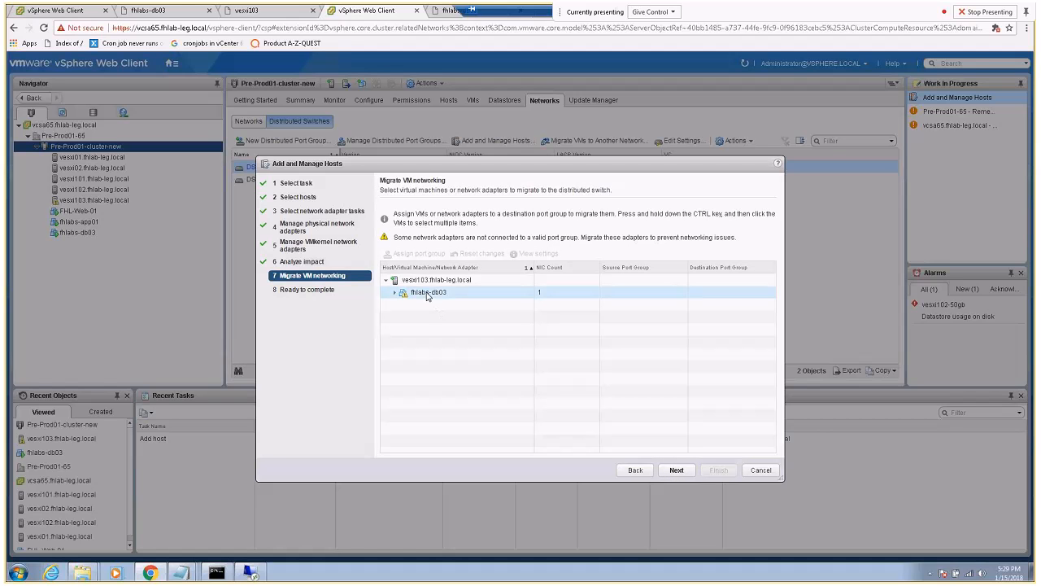
left_click(427, 295)
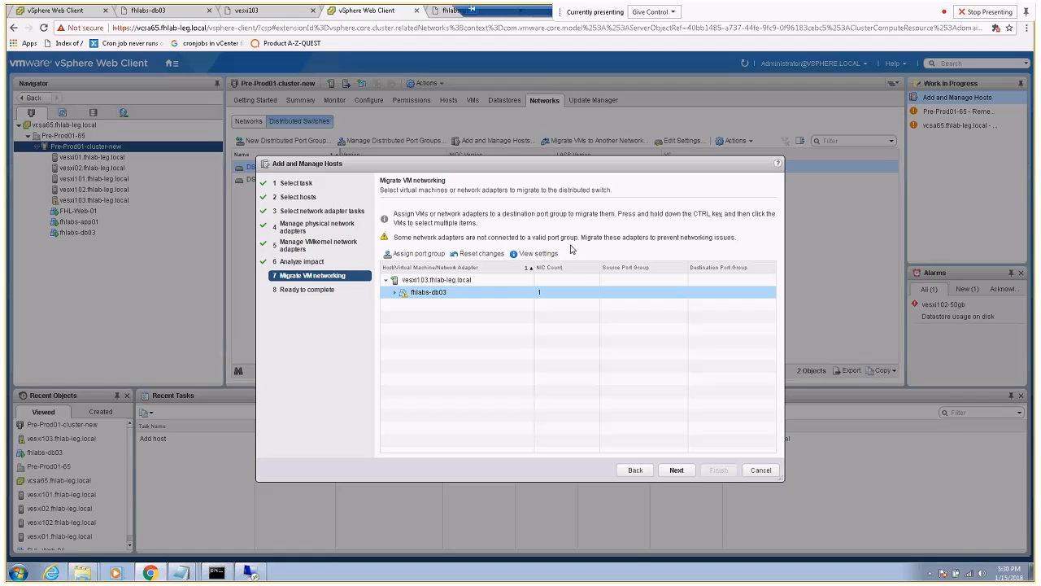
left_click(419, 256)
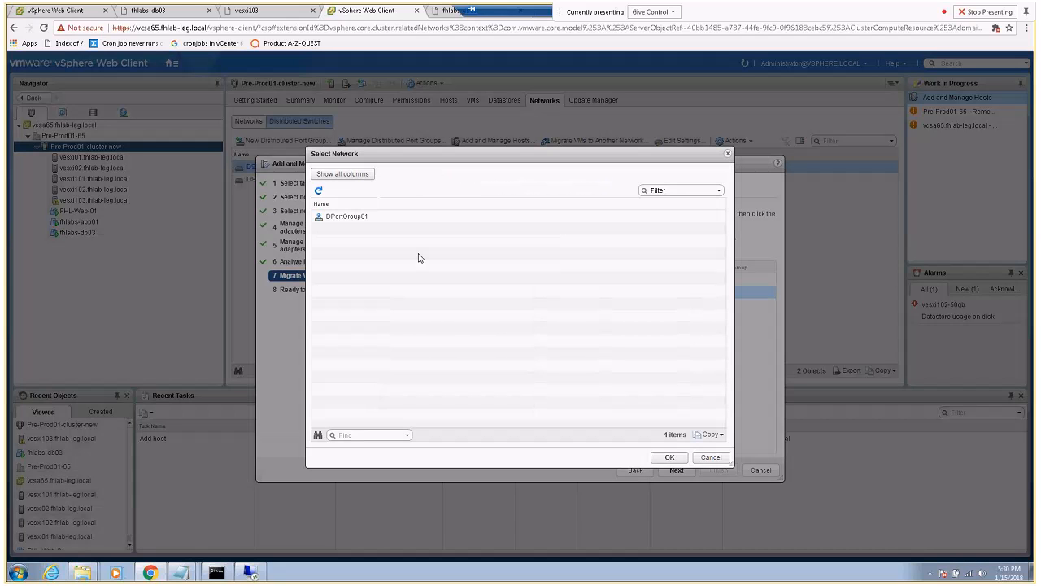
left_click(343, 216)
left_click(668, 457)
left_click(675, 471)
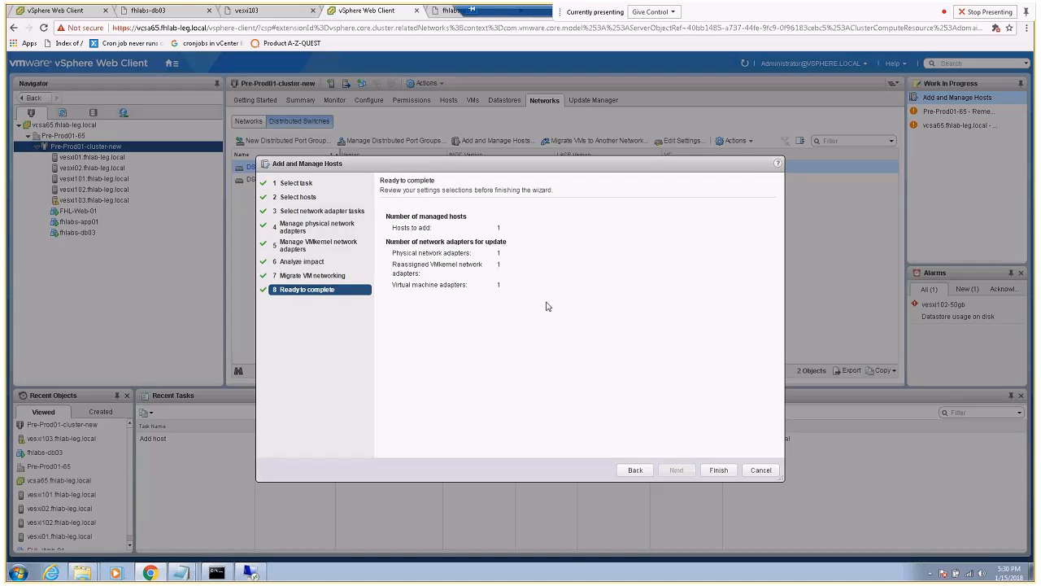
Restart the continuous ping to the VM and finish the Add and Manage Hosts wizard
left_click(217, 572)
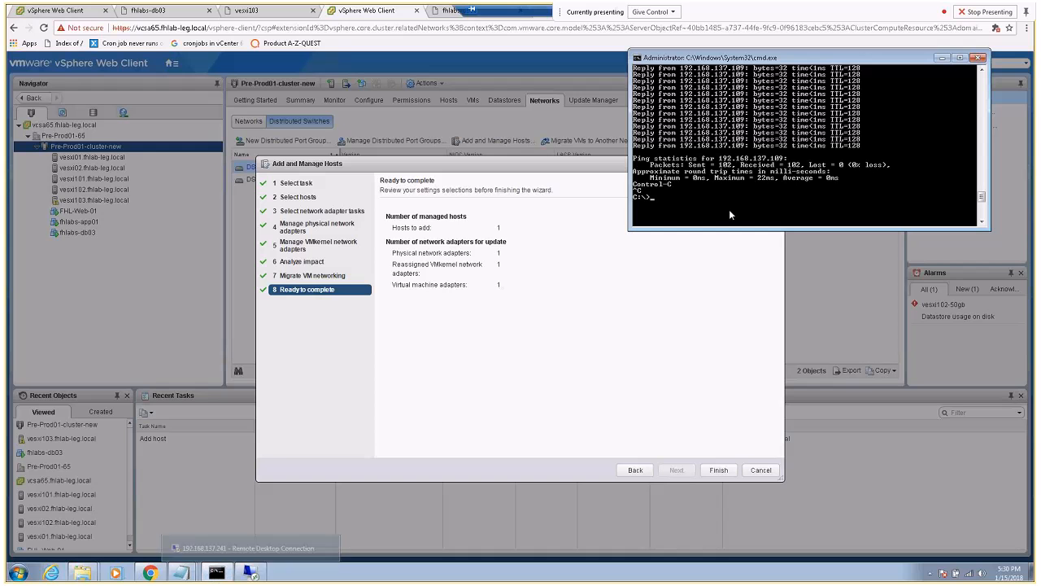
key("Up")
key("Return")
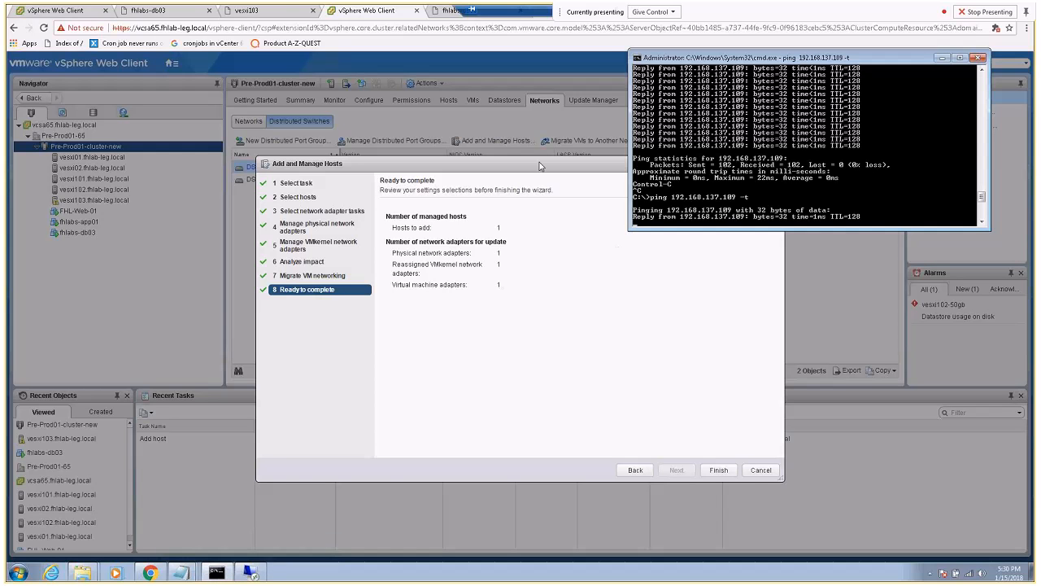
left_click(508, 152)
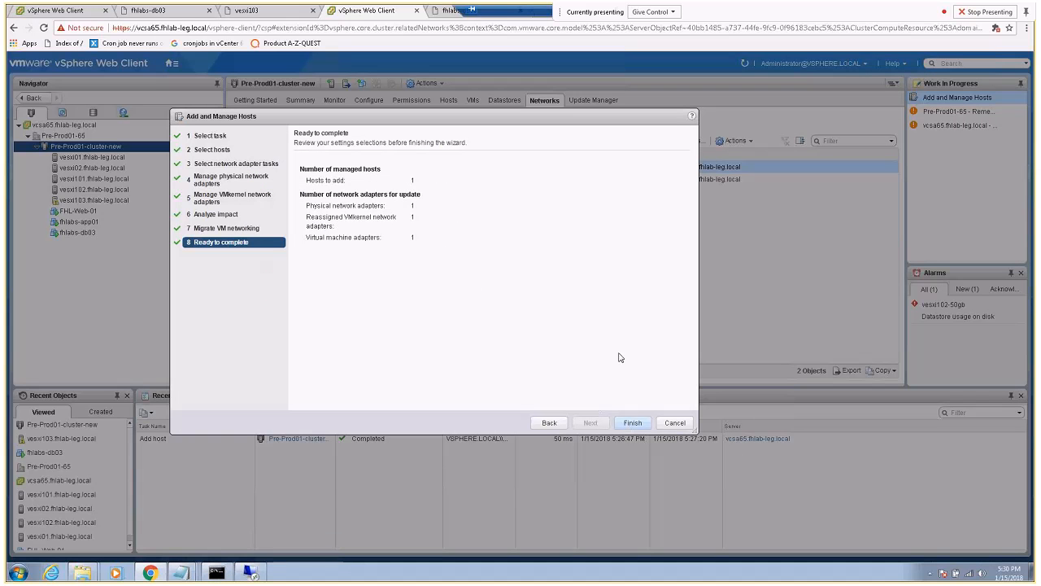
left_click(632, 422)
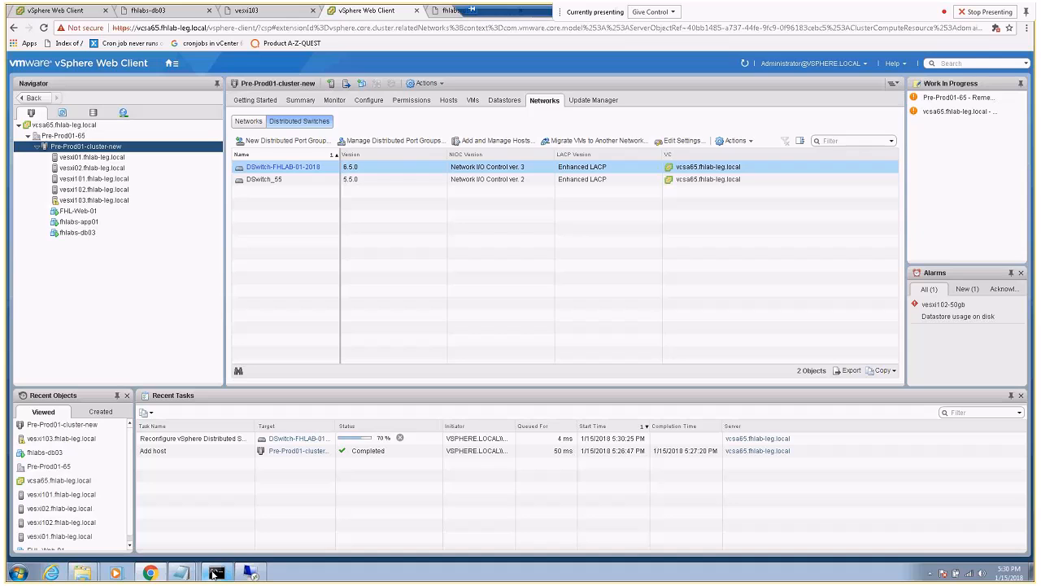
Stop the ping at 24 of 25 replies and open vesxi103's virtual switches
left_click(215, 573)
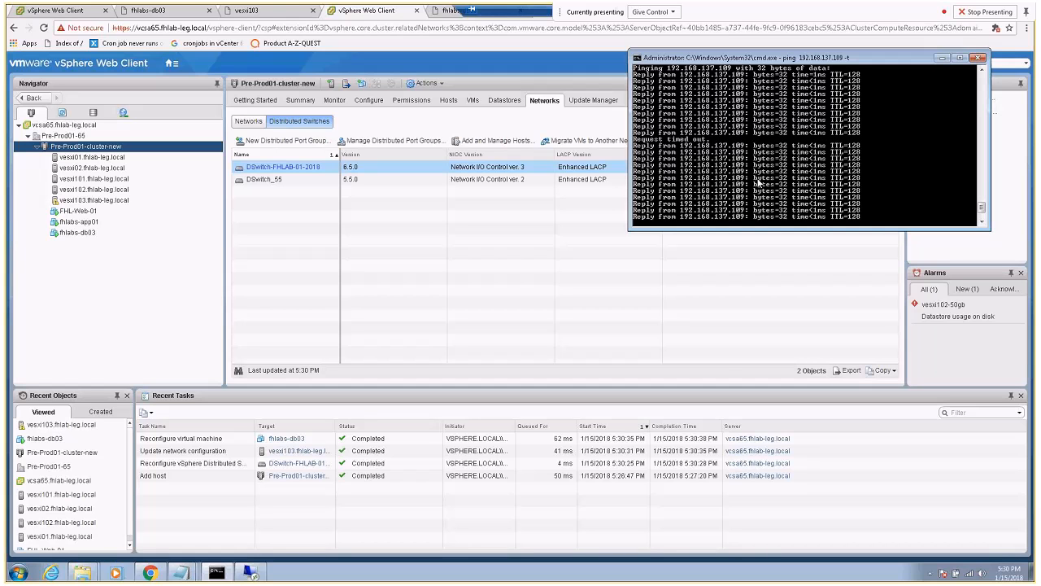
scroll(724, 192, "down", 2)
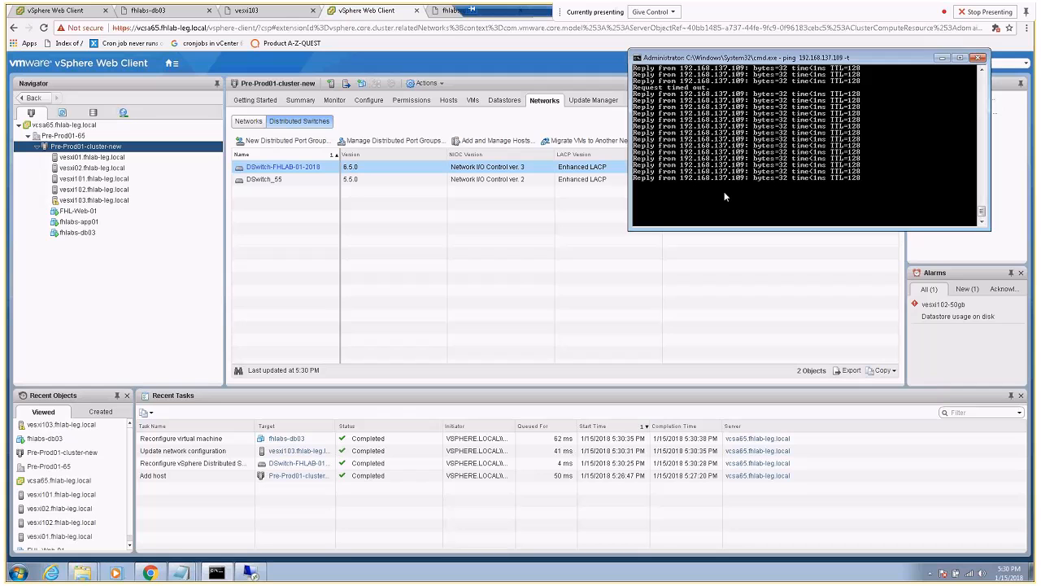
key("ctrl+c")
left_click(941, 58)
left_click(88, 200)
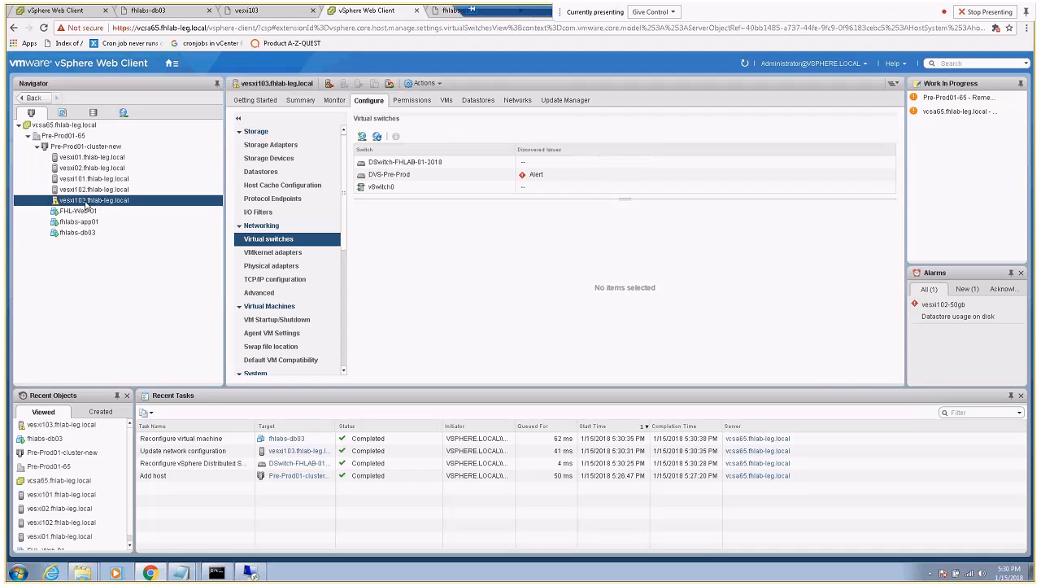
left_click(439, 13)
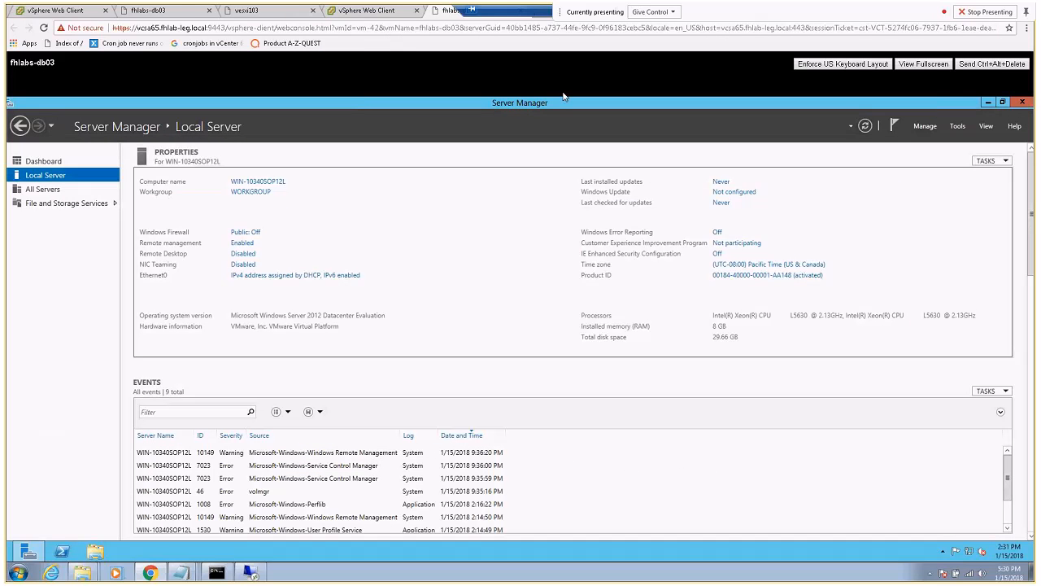
left_click(1022, 102)
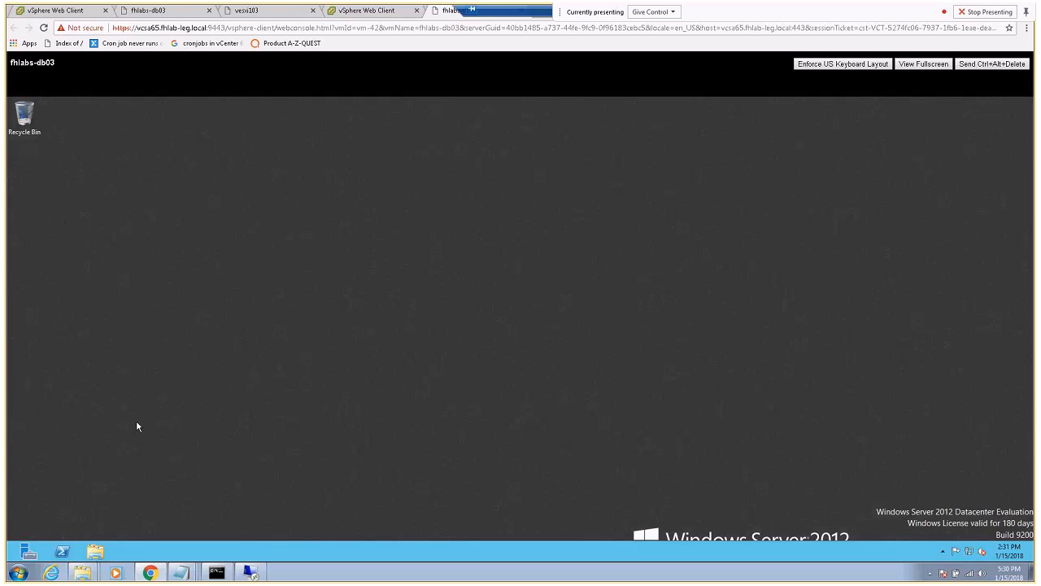
left_click(346, 12)
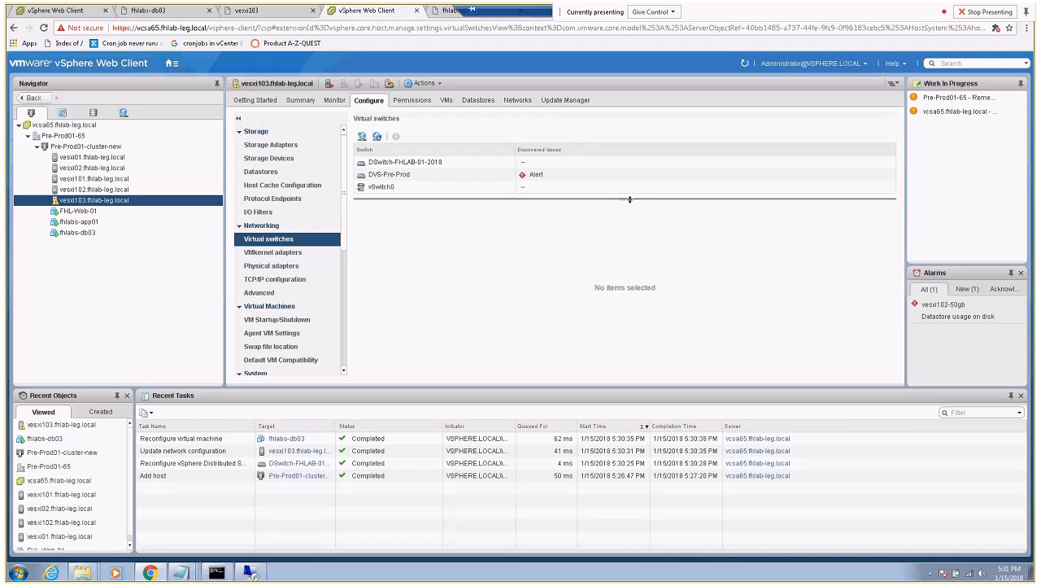
Inspect vSwitch0, the DVS-Pre-Prod alert, and DSwitch-FHLAB-01-2018's port group topology on vesxi103
left_click(382, 187)
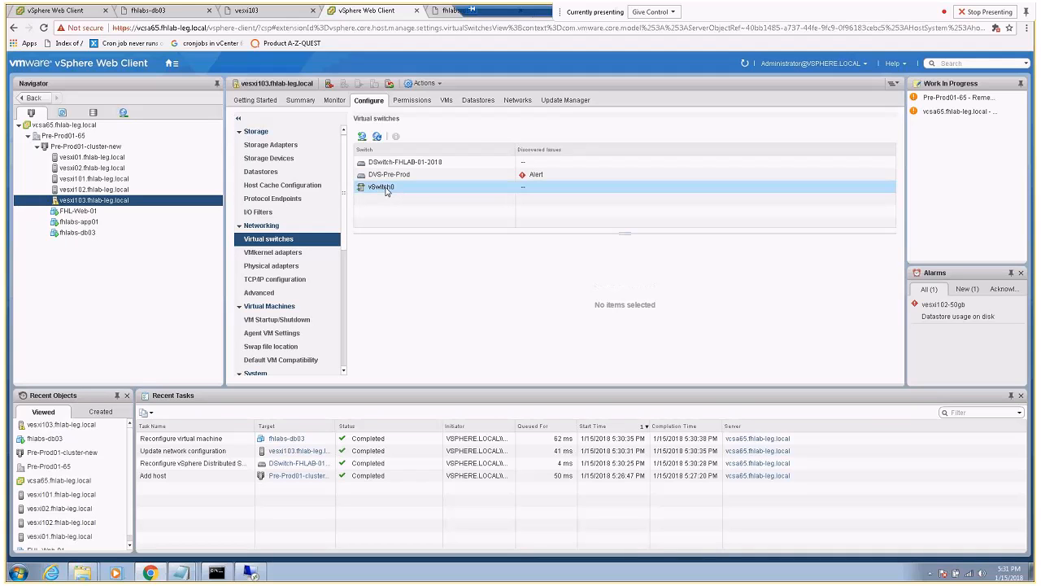
left_click(367, 178)
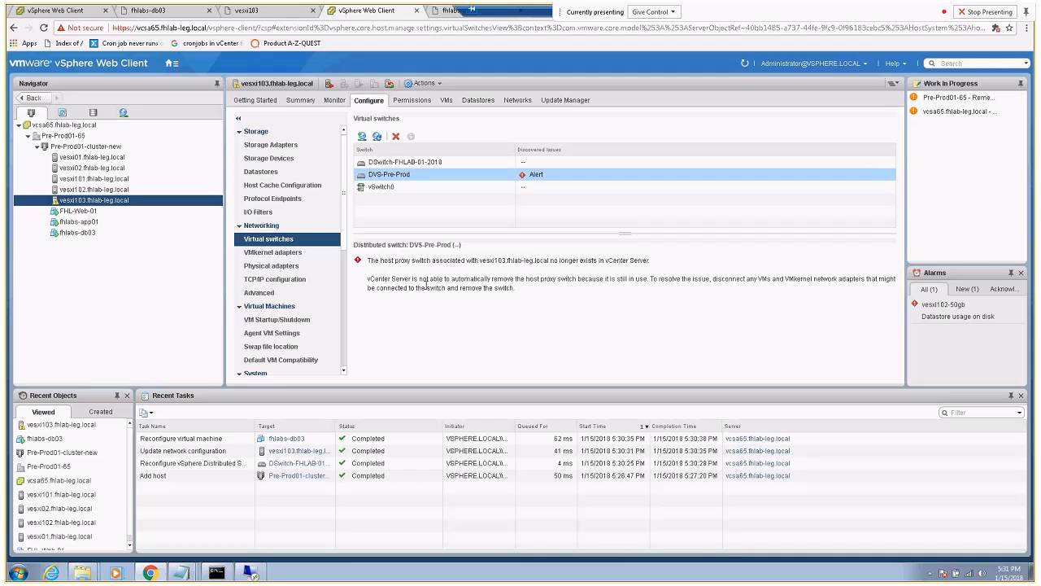
left_click(405, 164)
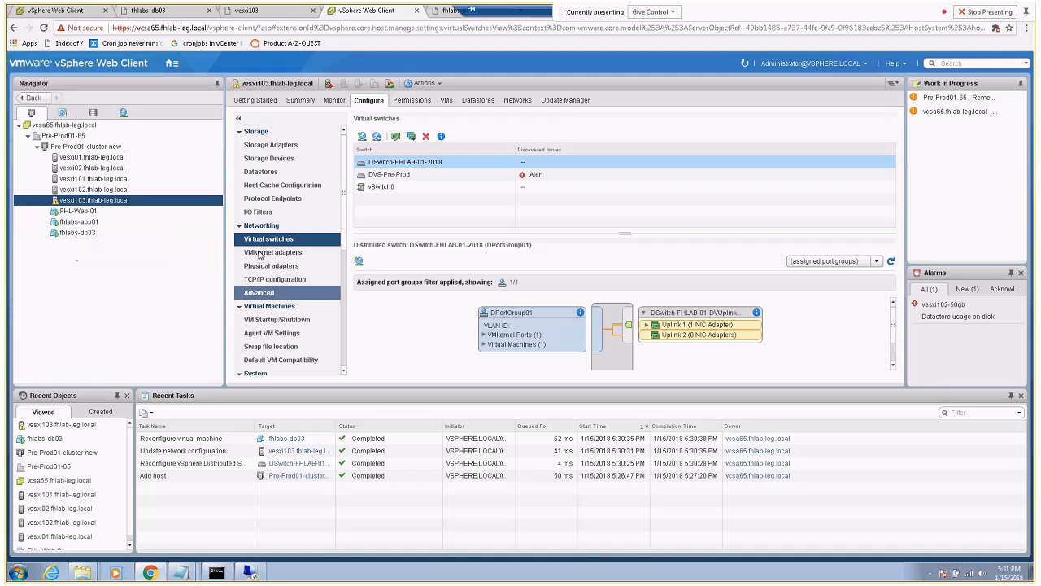
Remove the stale DVS-Pre-Prod proxy switch from the host and confirm
left_click(414, 176)
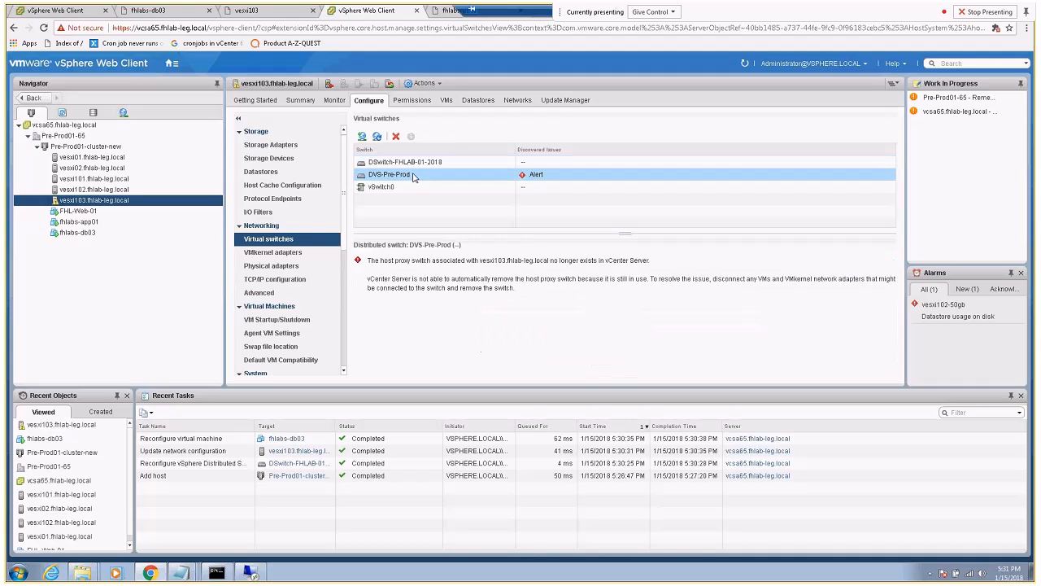
left_click(395, 138)
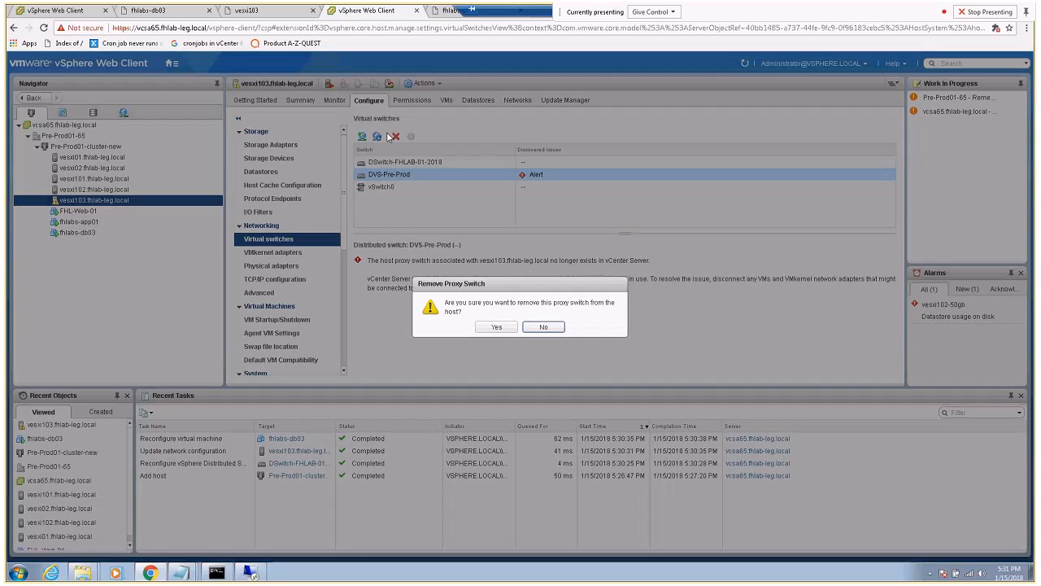
left_click(494, 326)
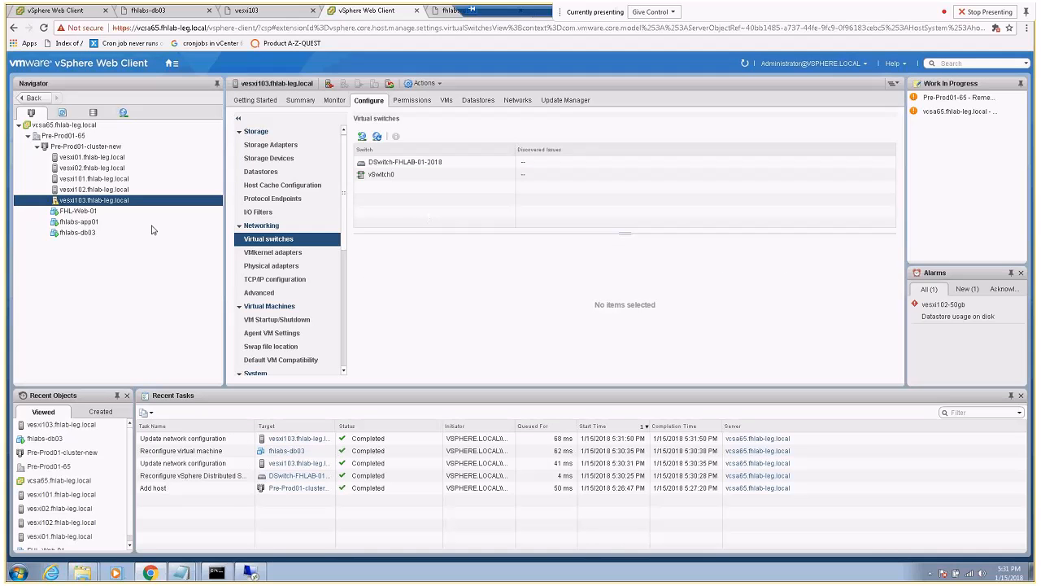
Check vesxi103 for issues, view Pre-Prod01-65's distributed switches, then bring up the old vCenter tab
left_click(334, 101)
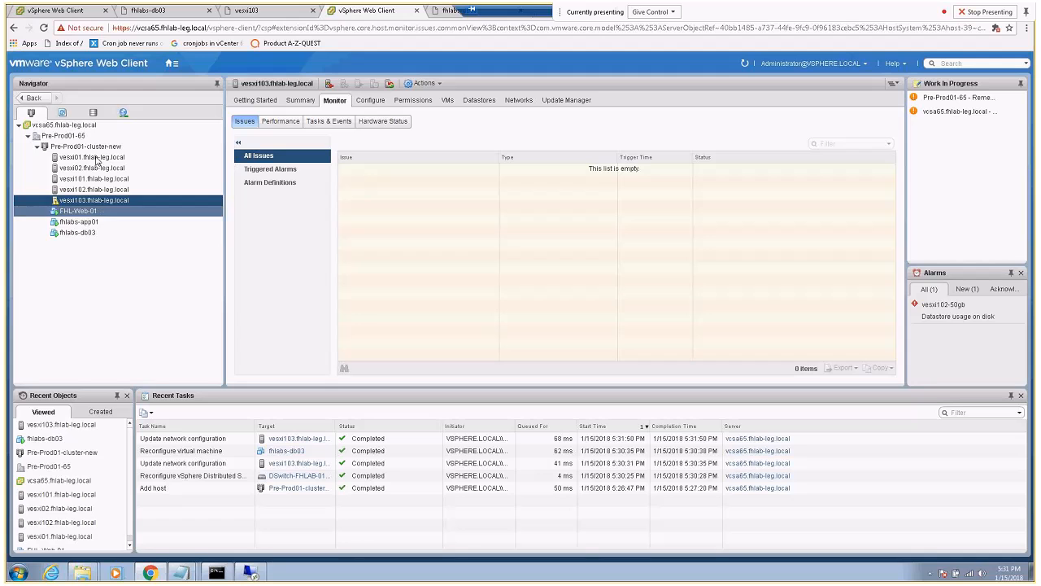
left_click(174, 74)
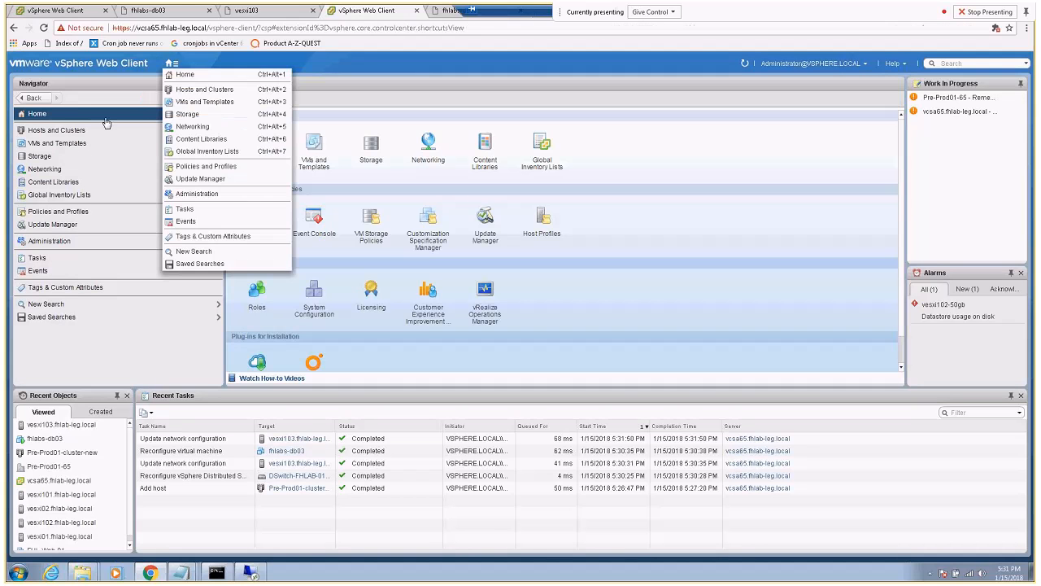
left_click(58, 142)
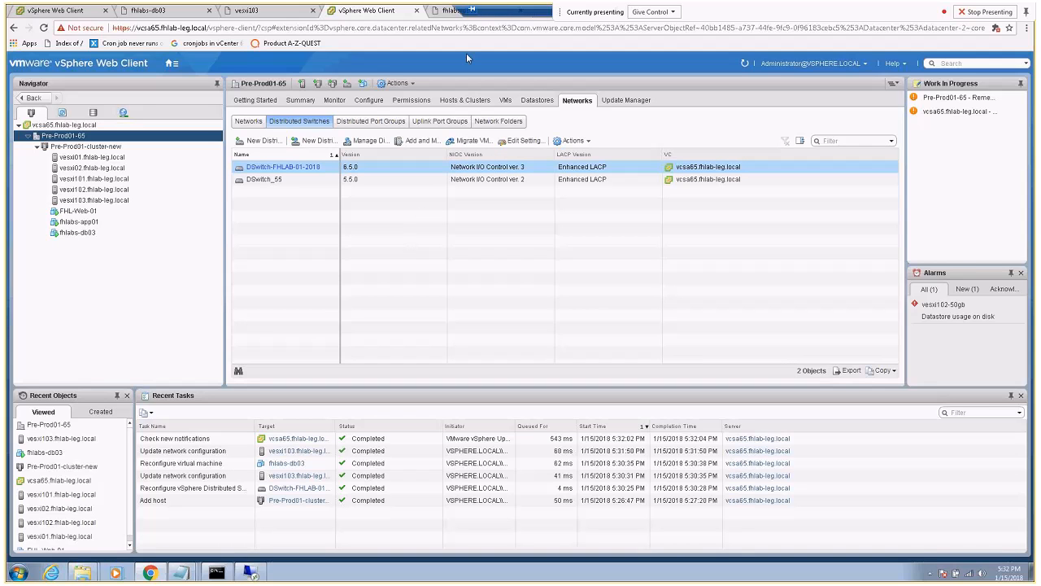
left_click_drag(479, 12, 163, 1)
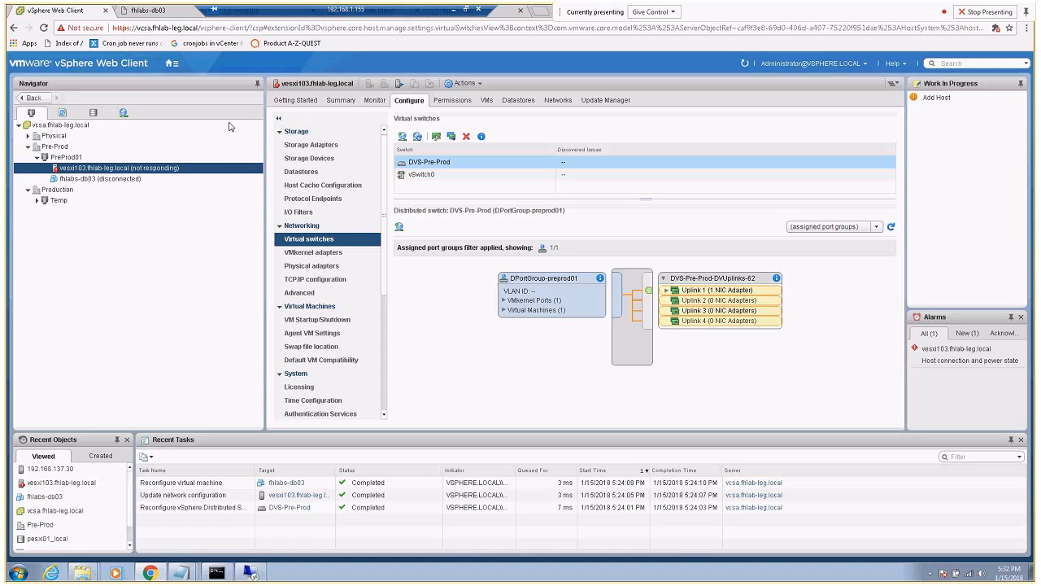
Compare the old vCenter's distributed switches with the new vCenter's, then stop presenting
left_click(54, 126)
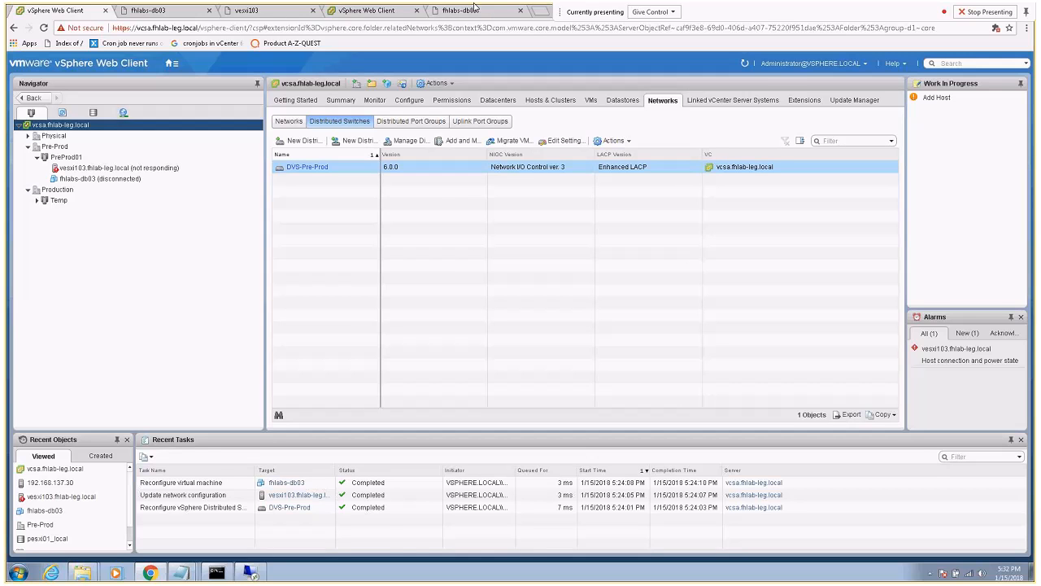
left_click(400, 11)
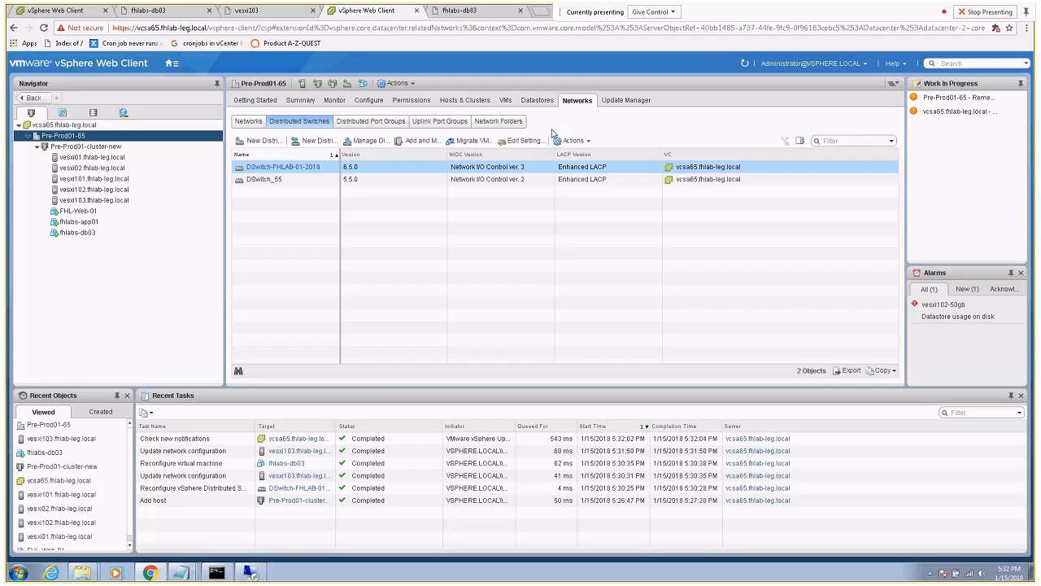
left_click(967, 17)
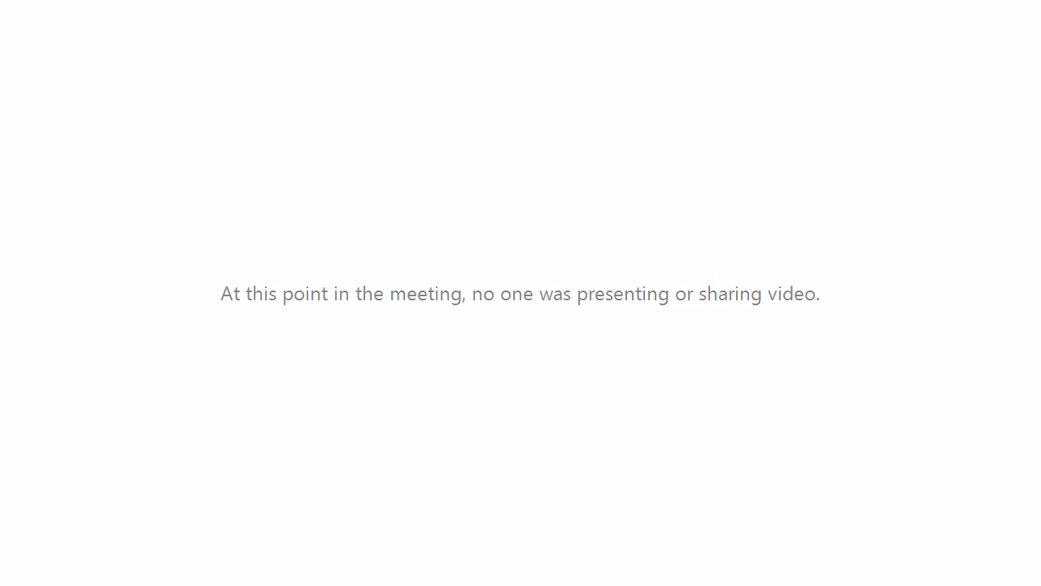